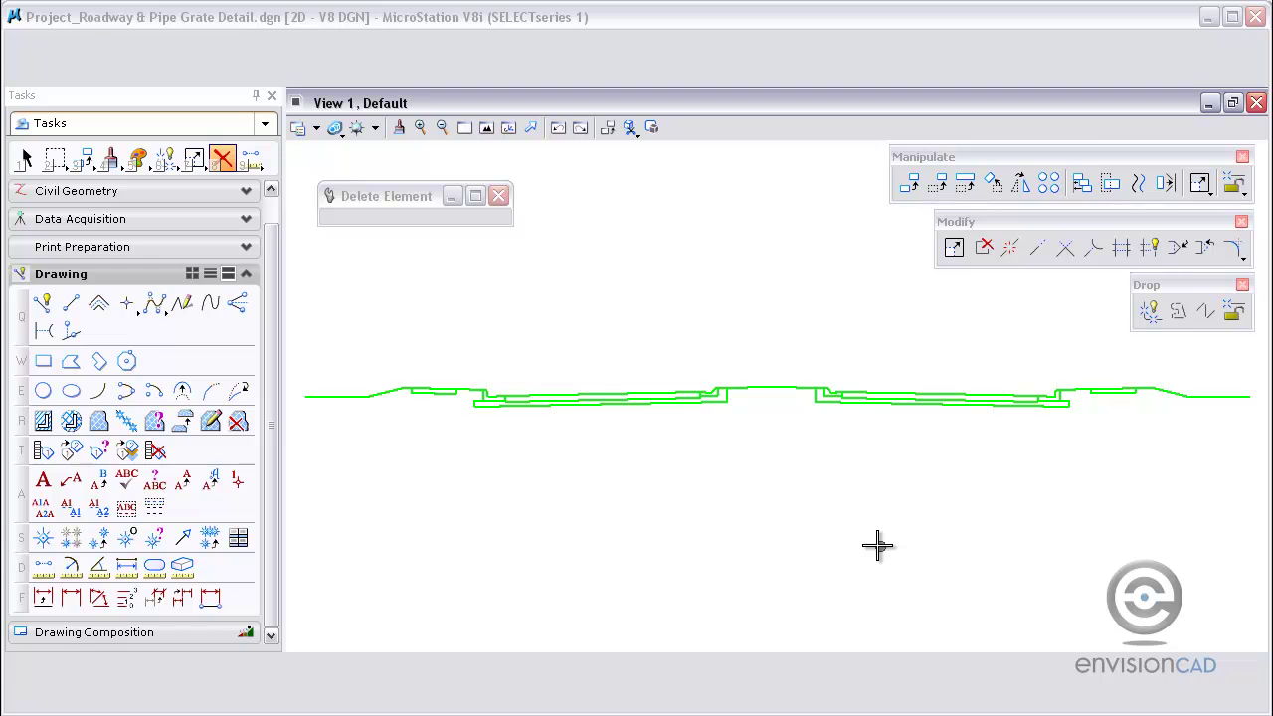
# Step: Start a linear dimension chain at the left shoulder, placing the 5.0' and 5.5' segments above the section
pyautogui.click(82, 605)
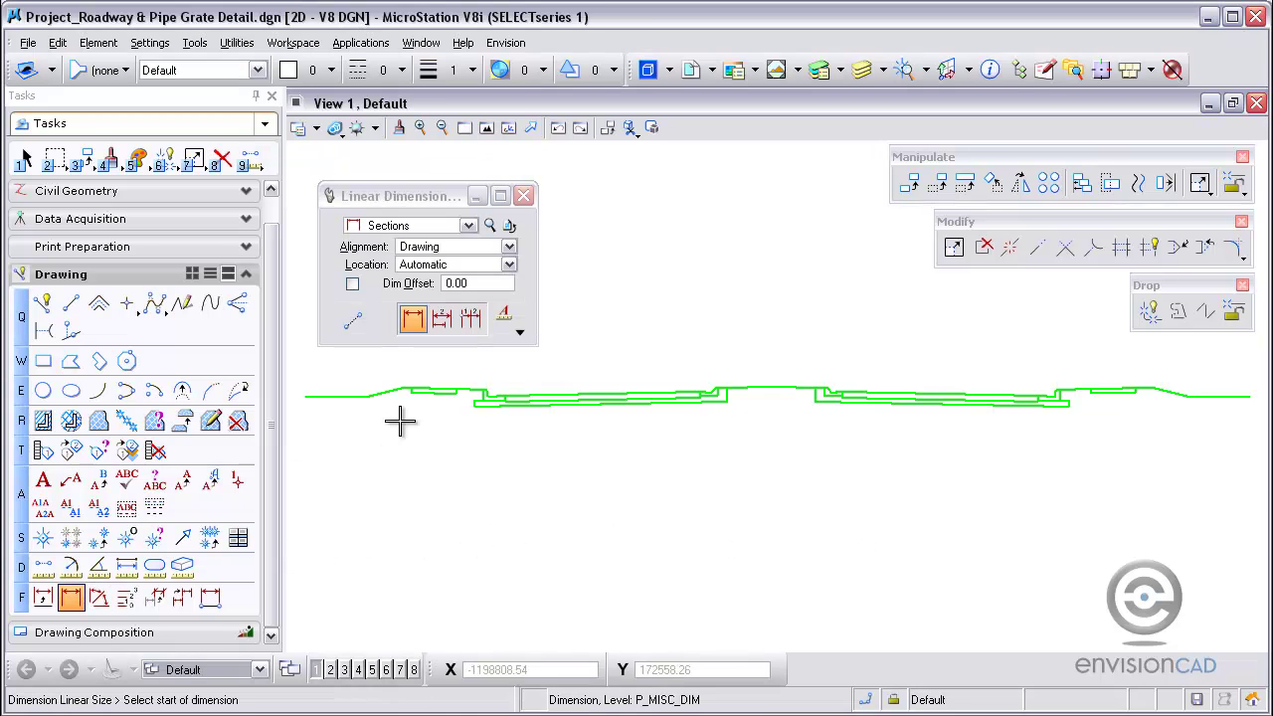
pyautogui.scroll(5, 399, 391)
pyautogui.moveTo(414, 380); pyautogui.dragTo(489, 438, button='middle')
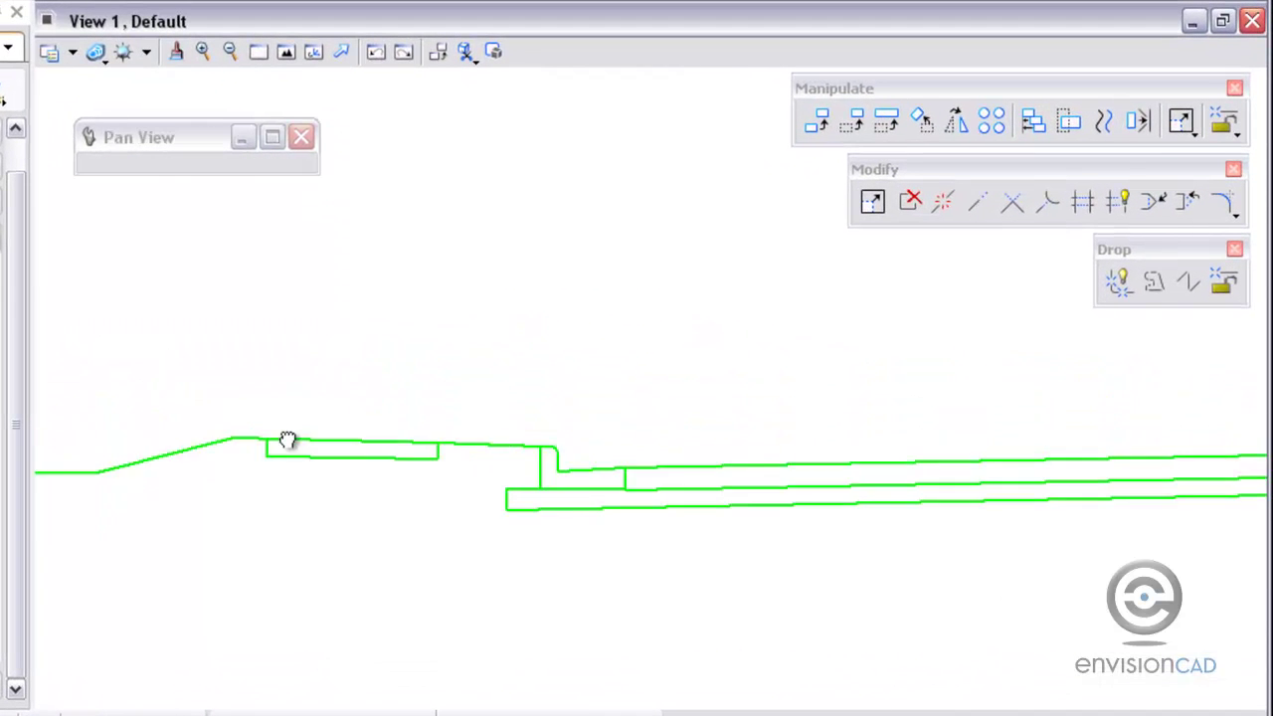
pyautogui.moveTo(288, 440); pyautogui.dragTo(307, 484, button='middle')
pyautogui.click(298, 482)
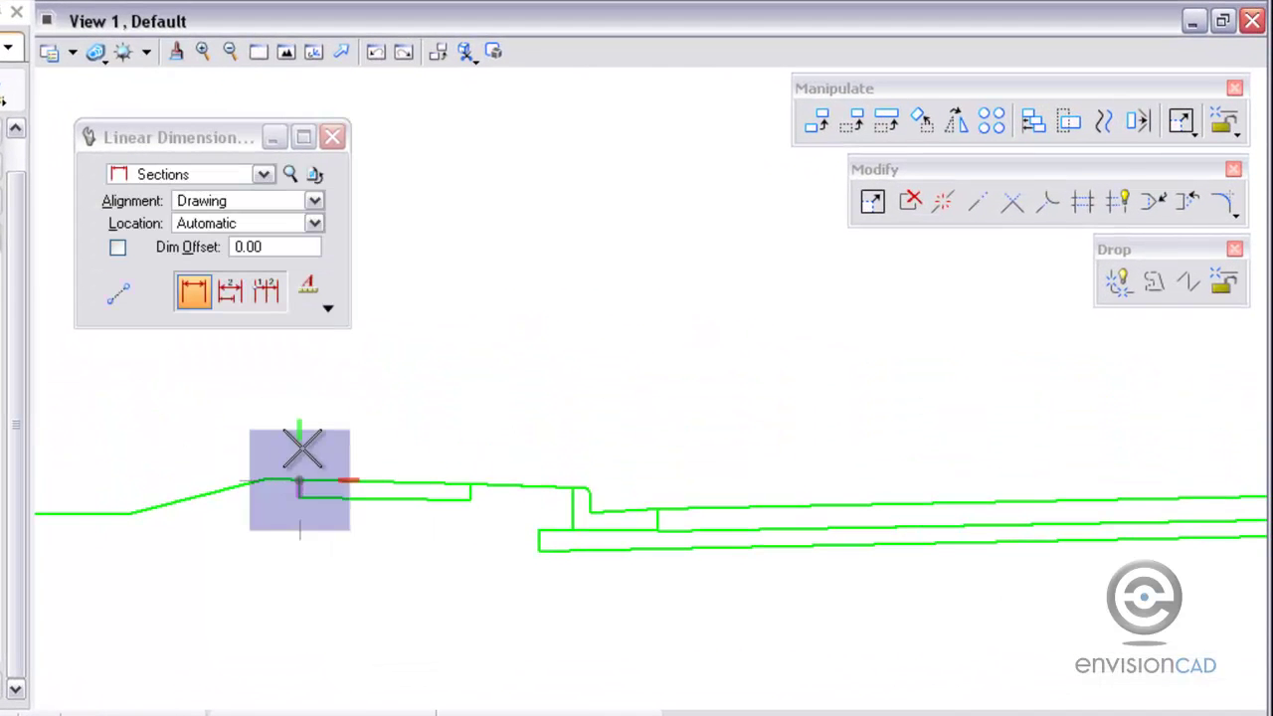
pyautogui.click(469, 484)
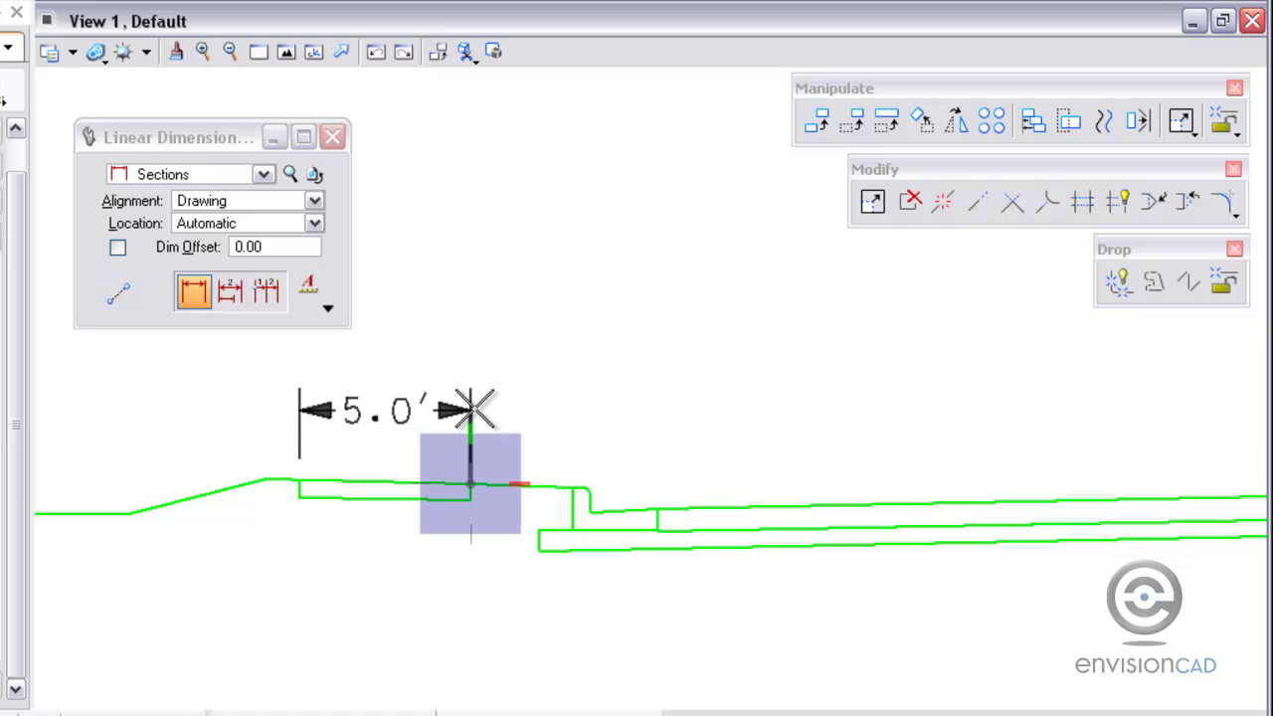
pyautogui.click(474, 390)
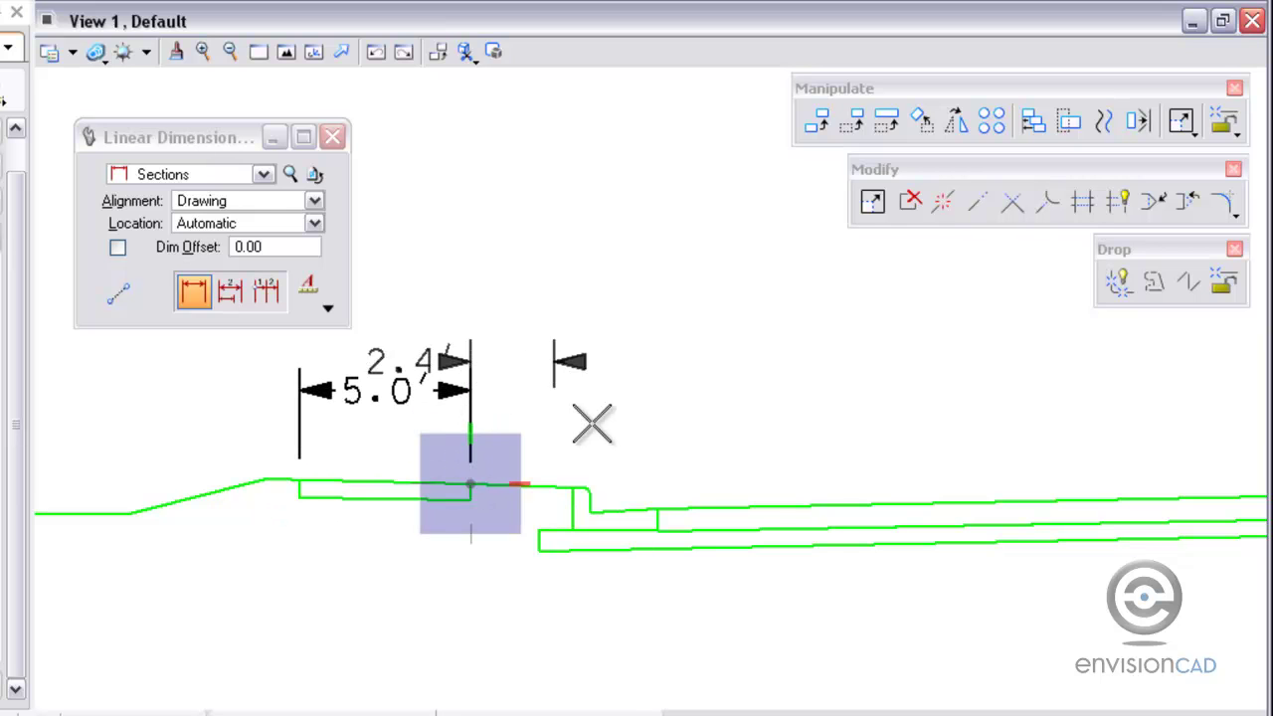
pyautogui.click(652, 509)
# Step: Continue the chain with 22.0', 3.0', 10.0' and 3.0' segments across the curb and lane
pyautogui.moveTo(986, 455); pyautogui.dragTo(291, 480, button='middle')
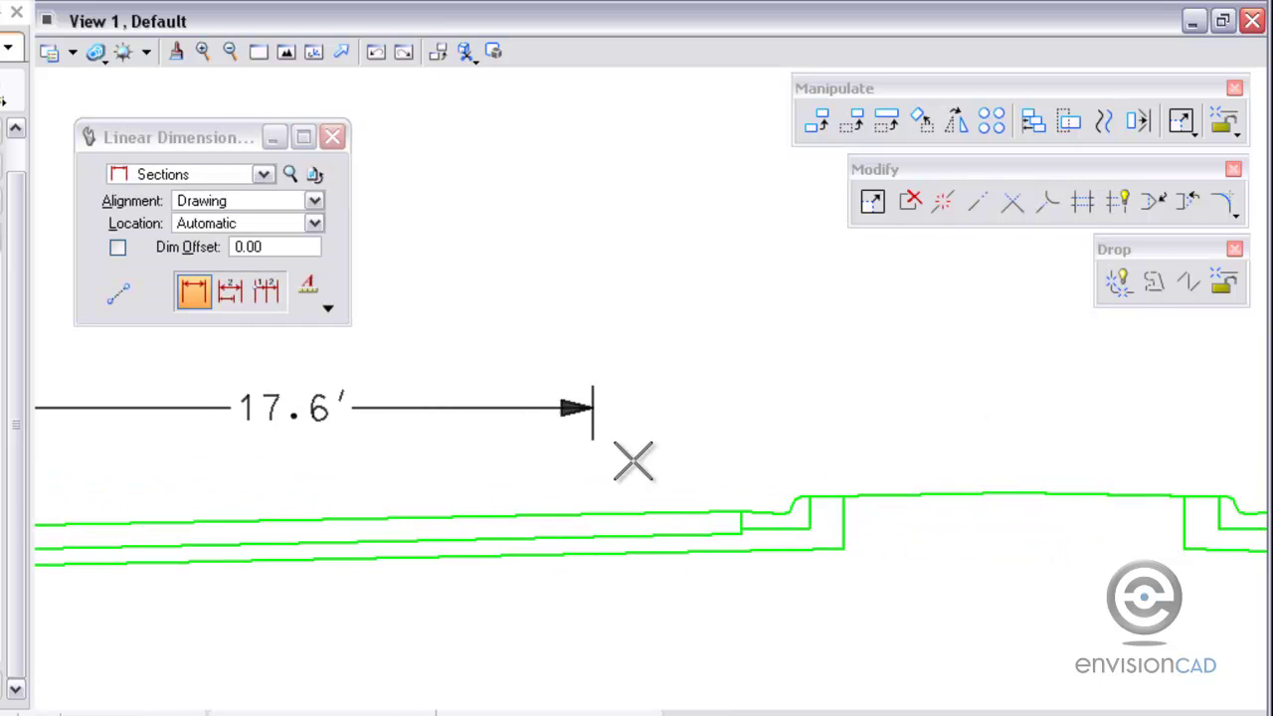
pyautogui.click(741, 513)
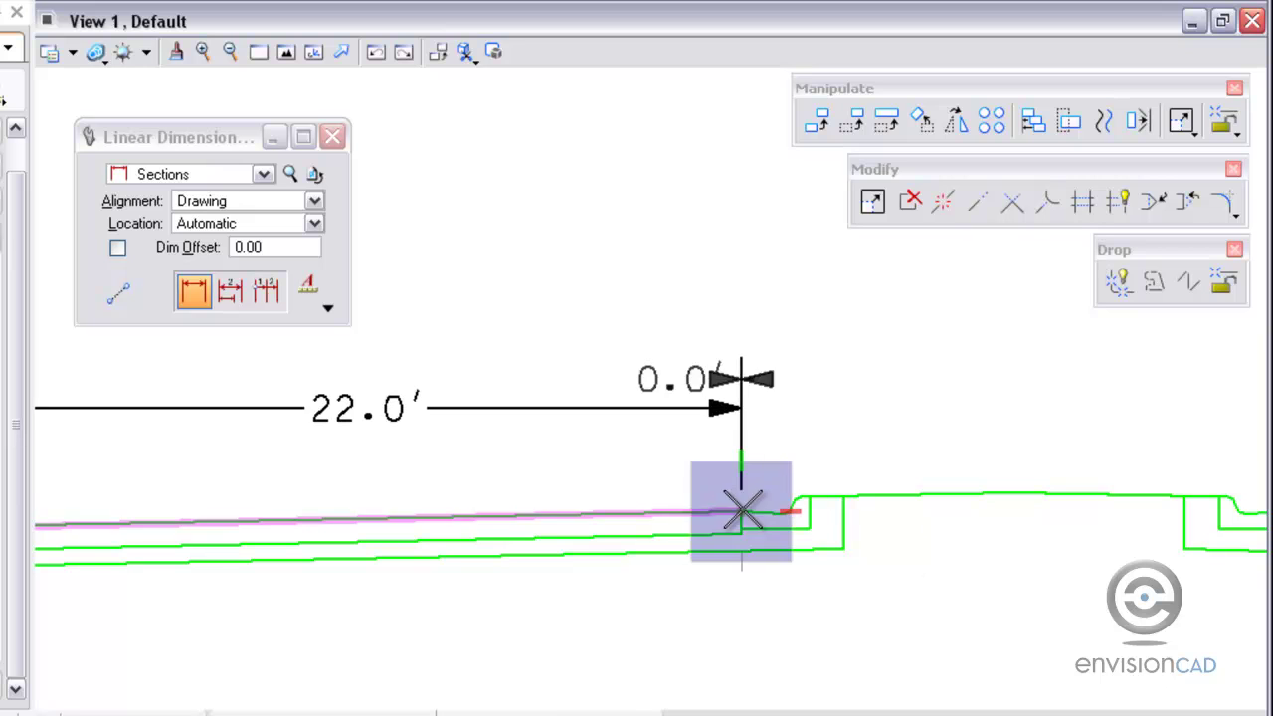
pyautogui.click(845, 502)
pyautogui.moveTo(1122, 554); pyautogui.dragTo(751, 567, button='middle')
pyautogui.click(806, 504)
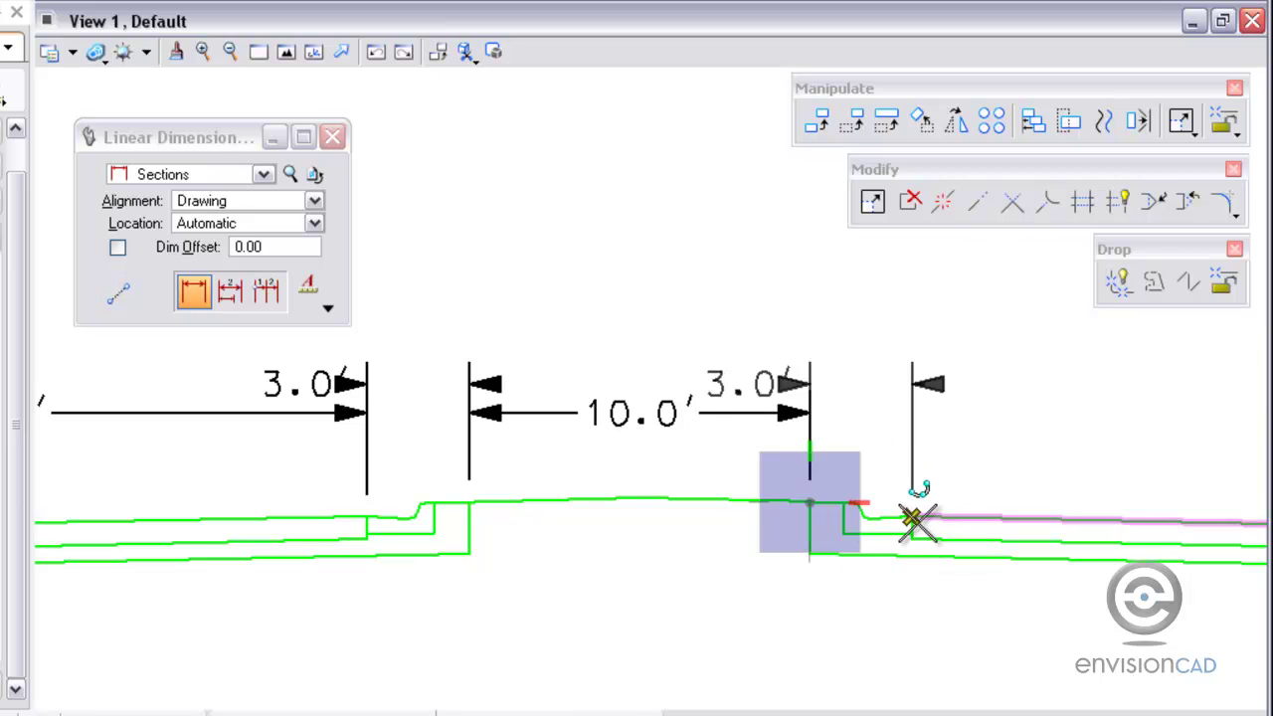
pyautogui.click(912, 518)
# Step: Finish the chain with 22.0', 2.5', 3.5' and 5.0' segments to the right shoulder edge
pyautogui.moveTo(1106, 546)
pyautogui.mouseDown(button='middle')
pyautogui.moveTo(1043, 574)
pyautogui.moveTo(449, 548)
pyautogui.moveTo(307, 568)
pyautogui.mouseUp(button='middle')
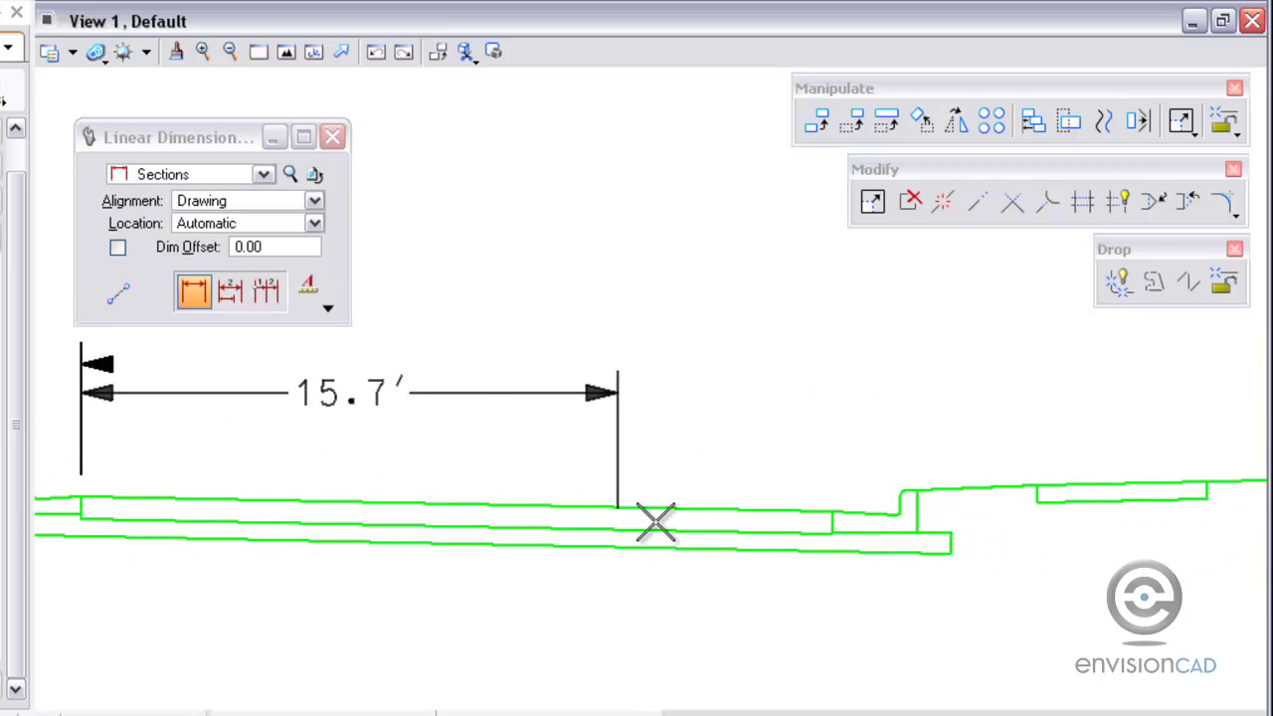
pyautogui.click(833, 507)
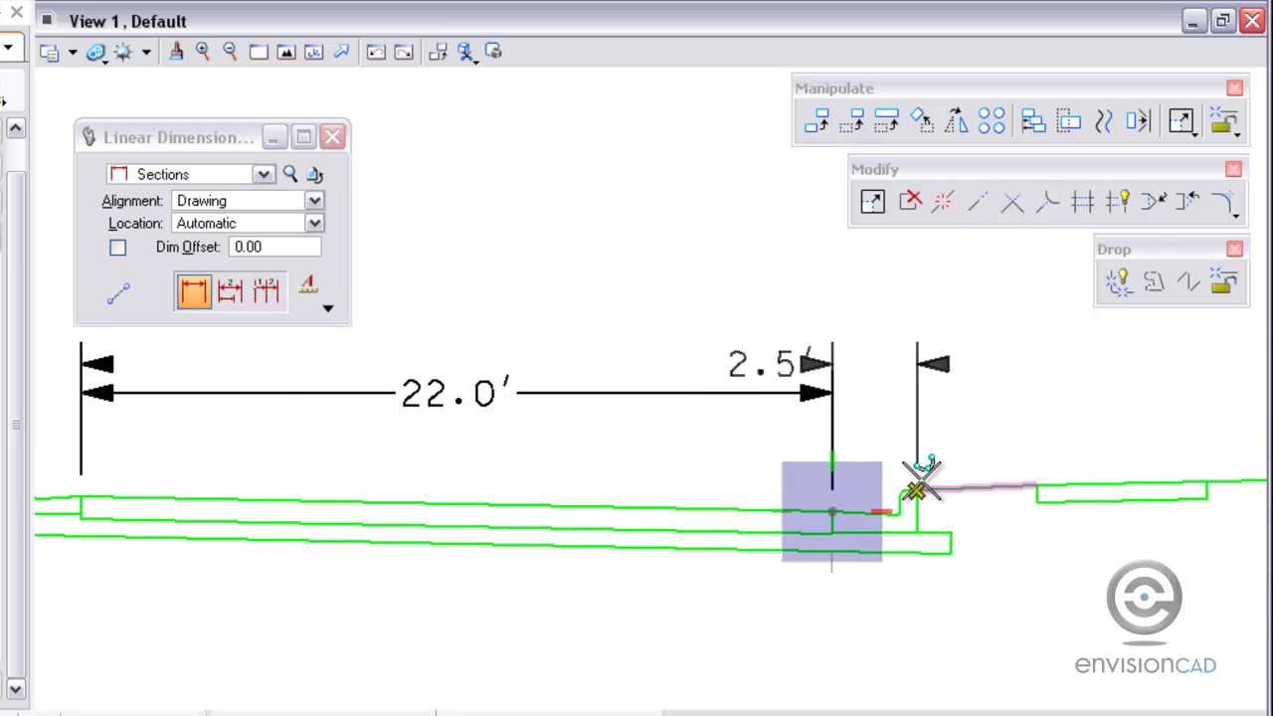
pyautogui.click(917, 488)
pyautogui.click(1036, 485)
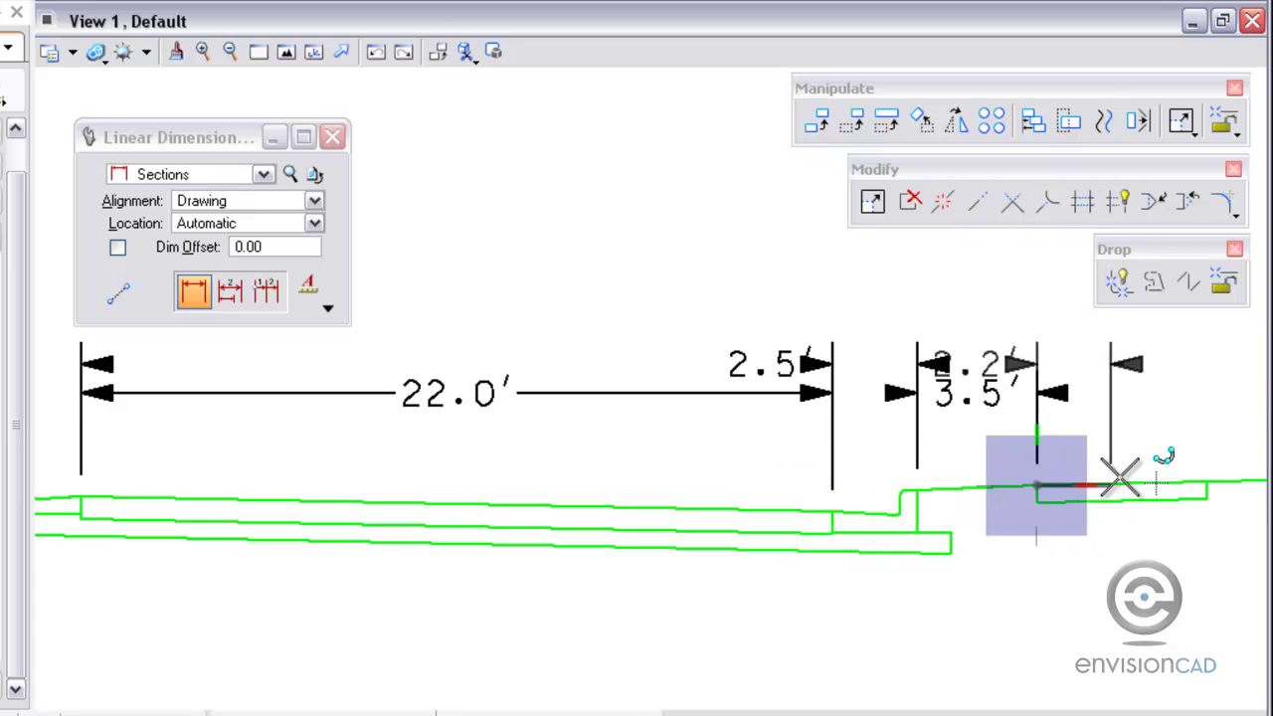
pyautogui.click(1203, 485)
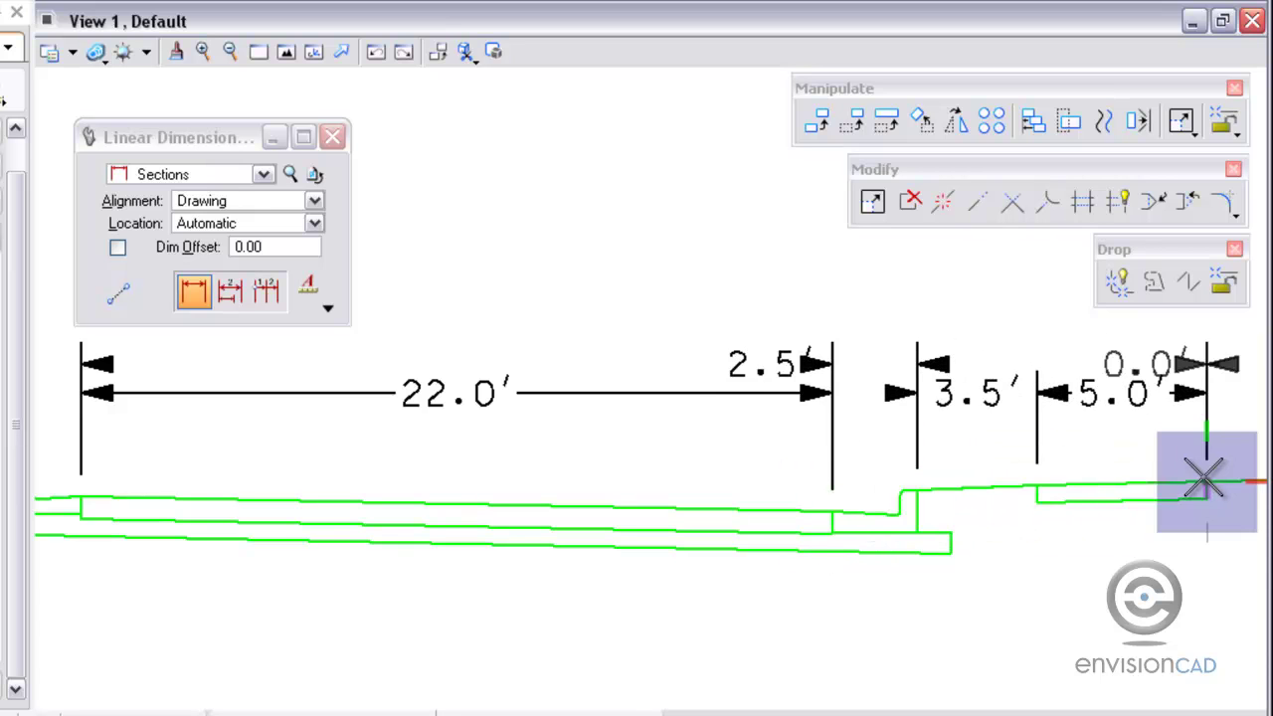
pyautogui.rightClick(673, 462)
pyautogui.middleClick(677, 455)
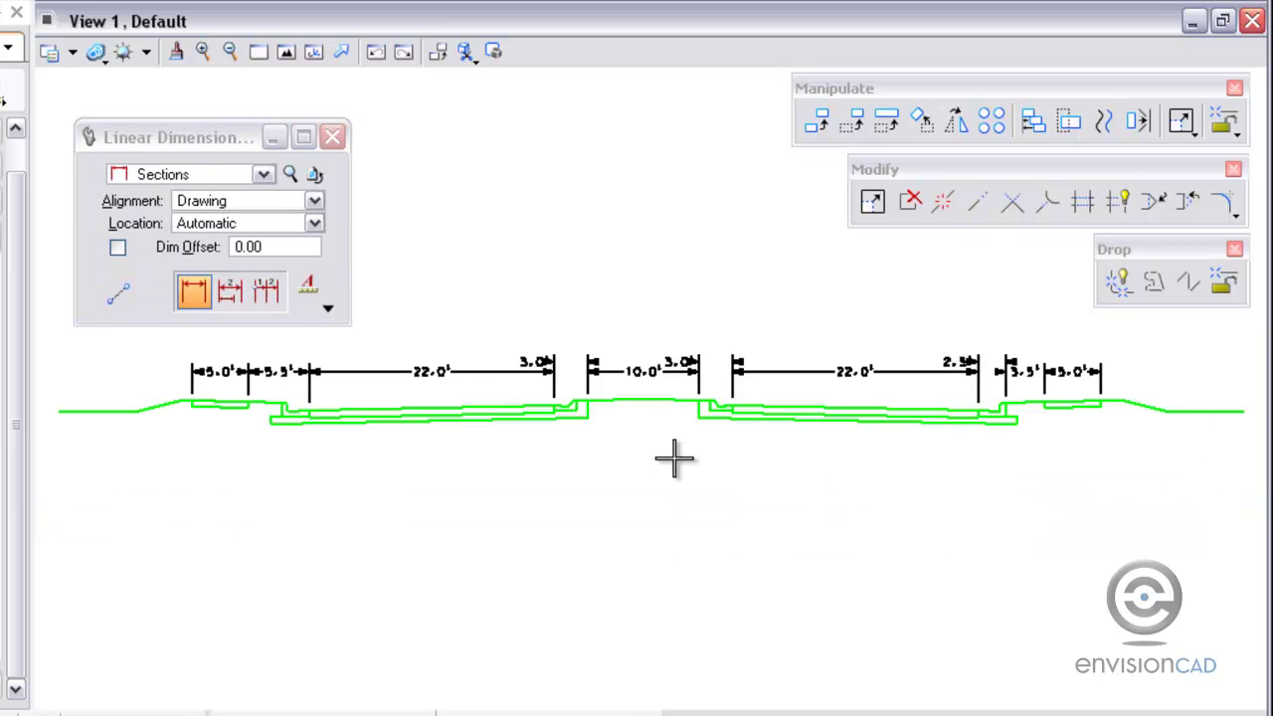
pyautogui.moveTo(488, 482); pyautogui.dragTo(625, 506, button='middle')
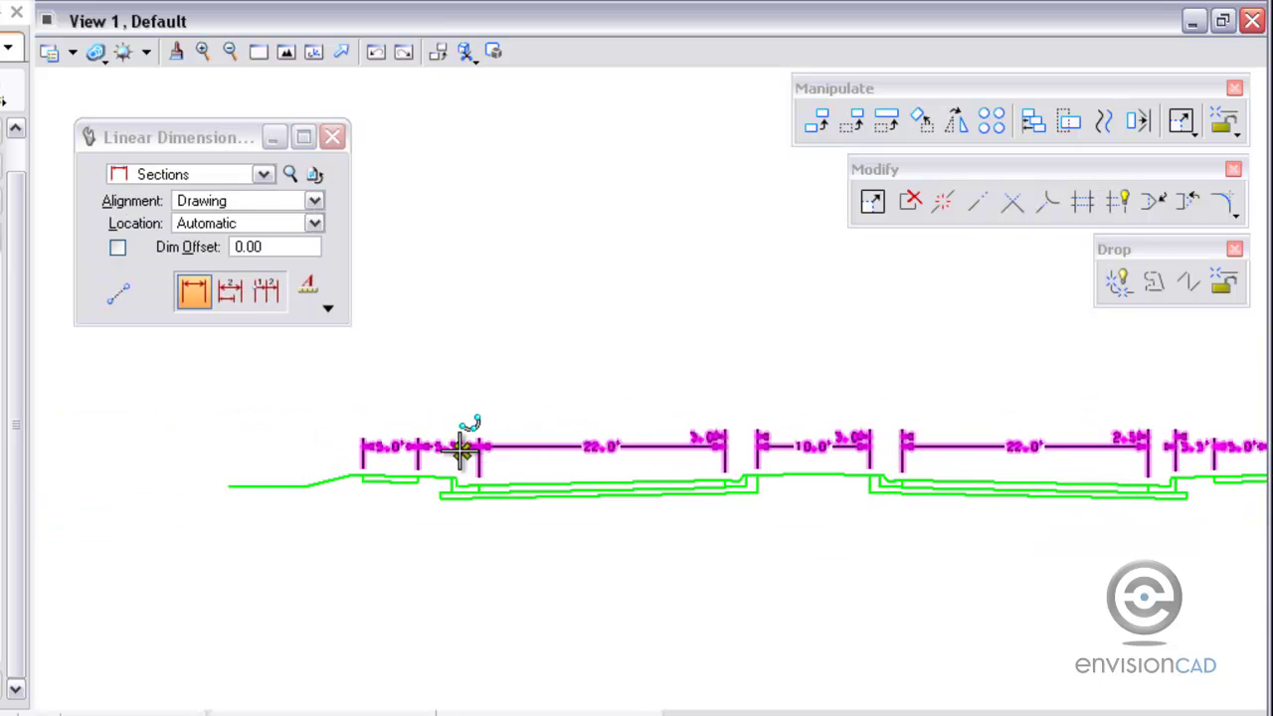
pyautogui.scroll(3, 450, 430)
pyautogui.scroll(2, 449, 430)
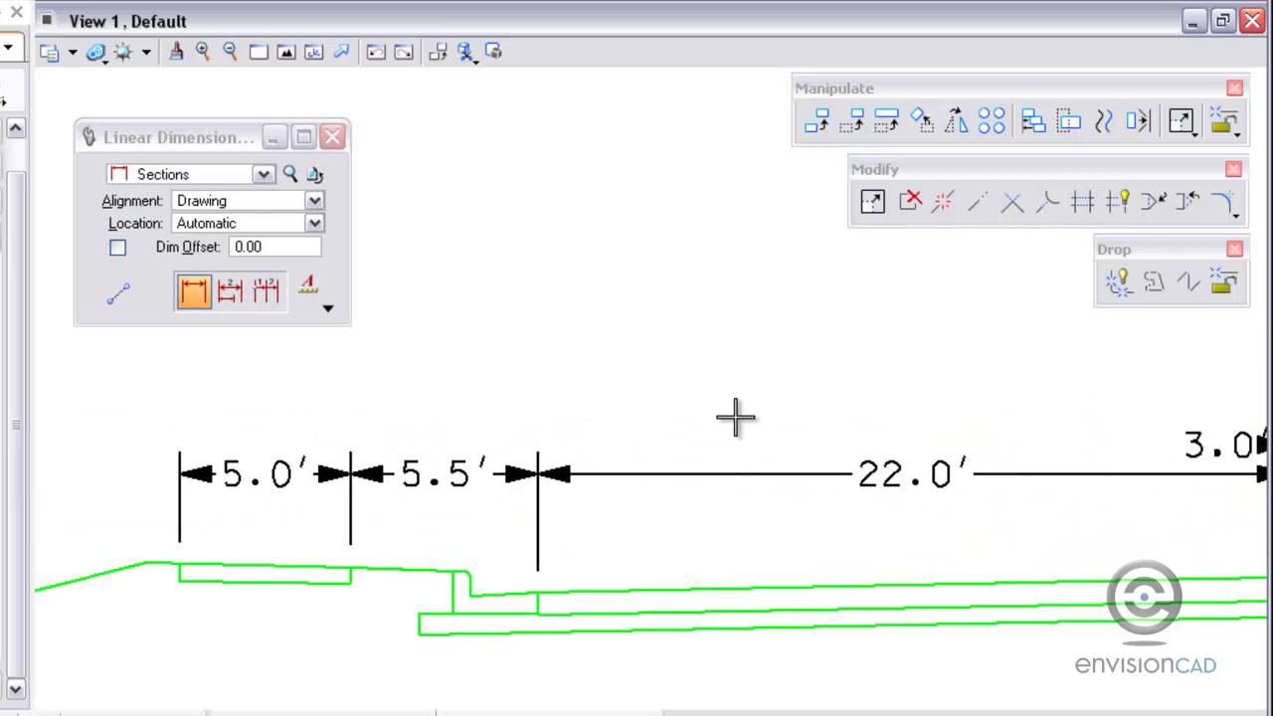
# Step: Reposition the 22.0' dimension line slightly higher above the section using Modify Element
pyautogui.click(872, 204)
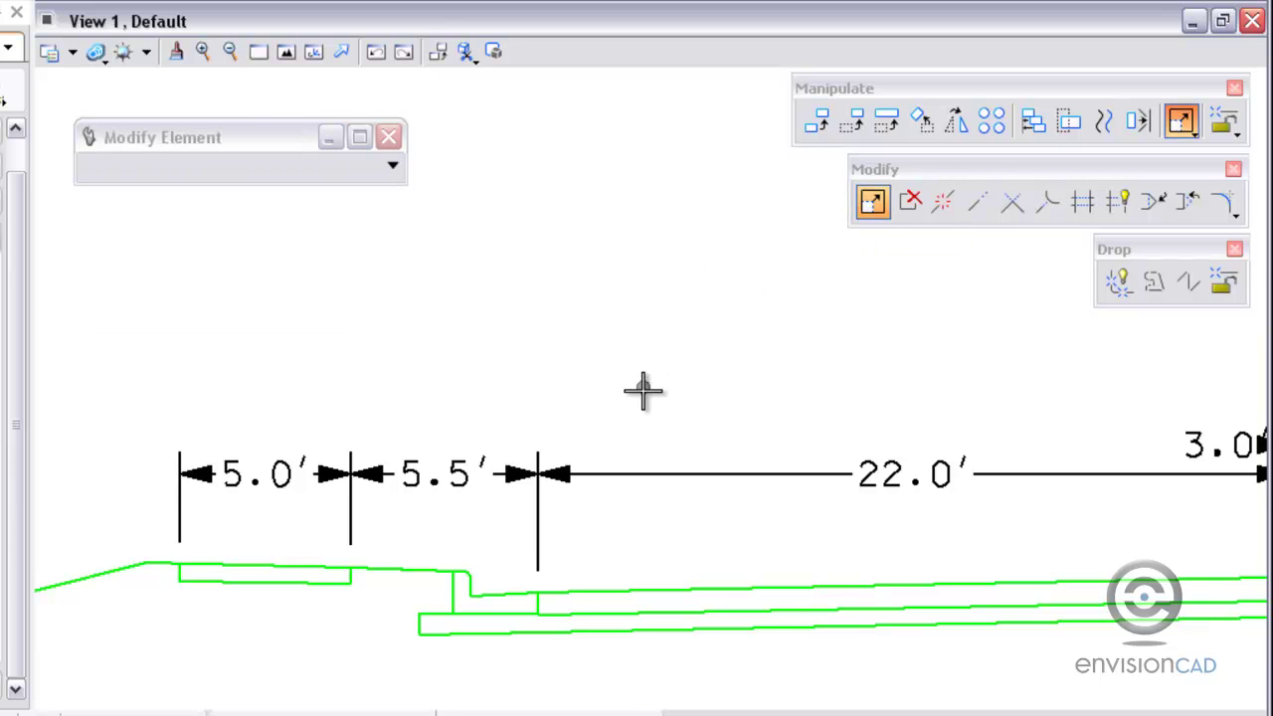
pyautogui.click(643, 475)
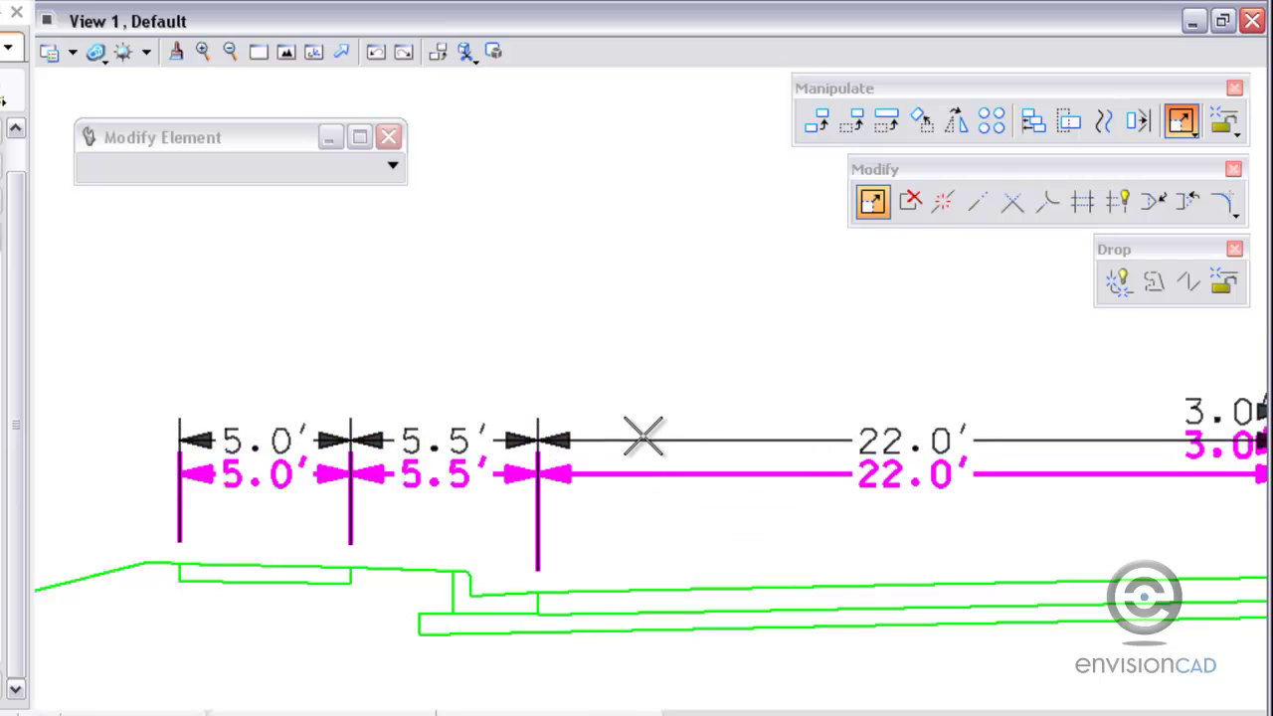
pyautogui.click(643, 424)
pyautogui.click(642, 425)
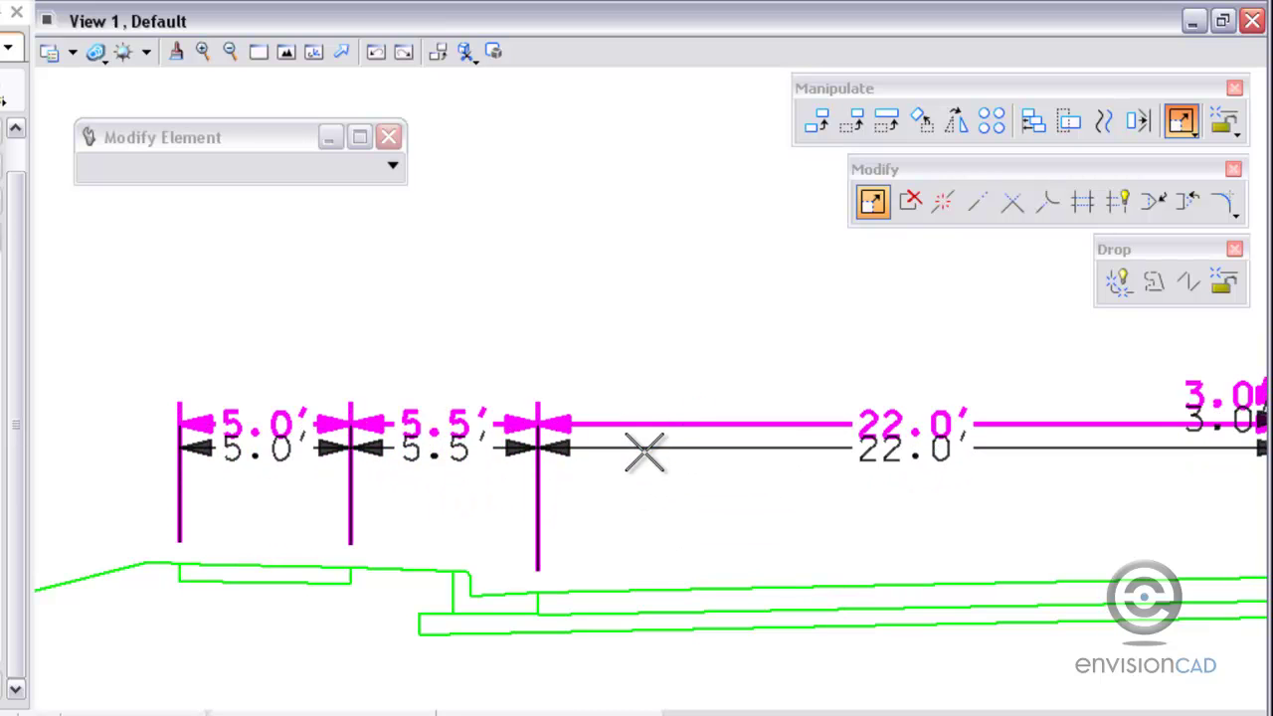
pyautogui.click(647, 457)
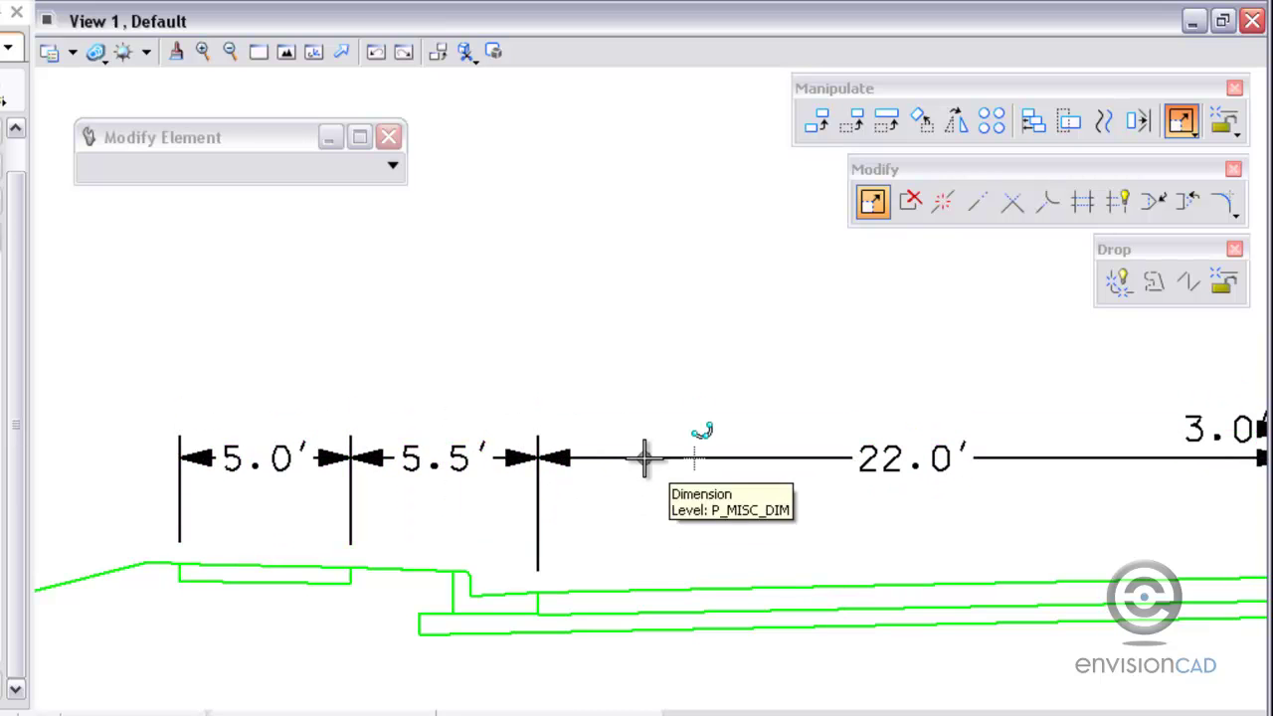
# Step: Slide the 22.0' label to the right along its dimension line
pyautogui.click(913, 464)
pyautogui.click(701, 460)
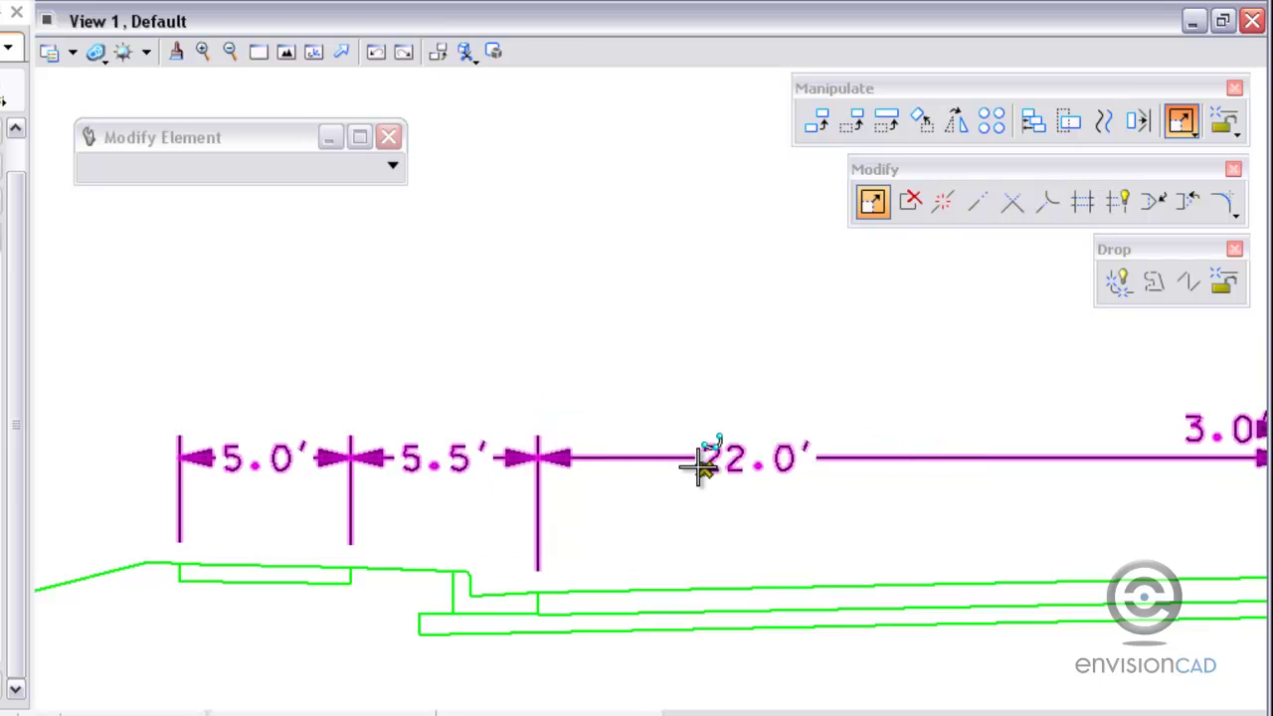
pyautogui.click(745, 469)
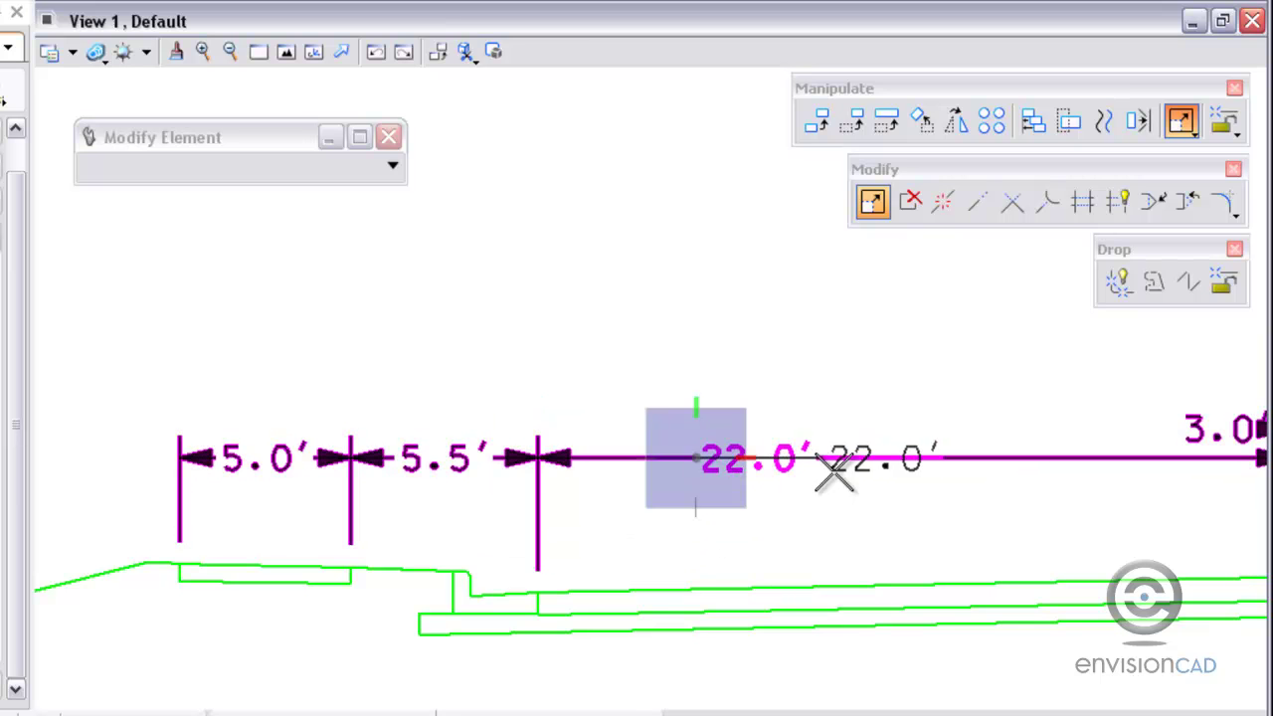
pyautogui.click(898, 467)
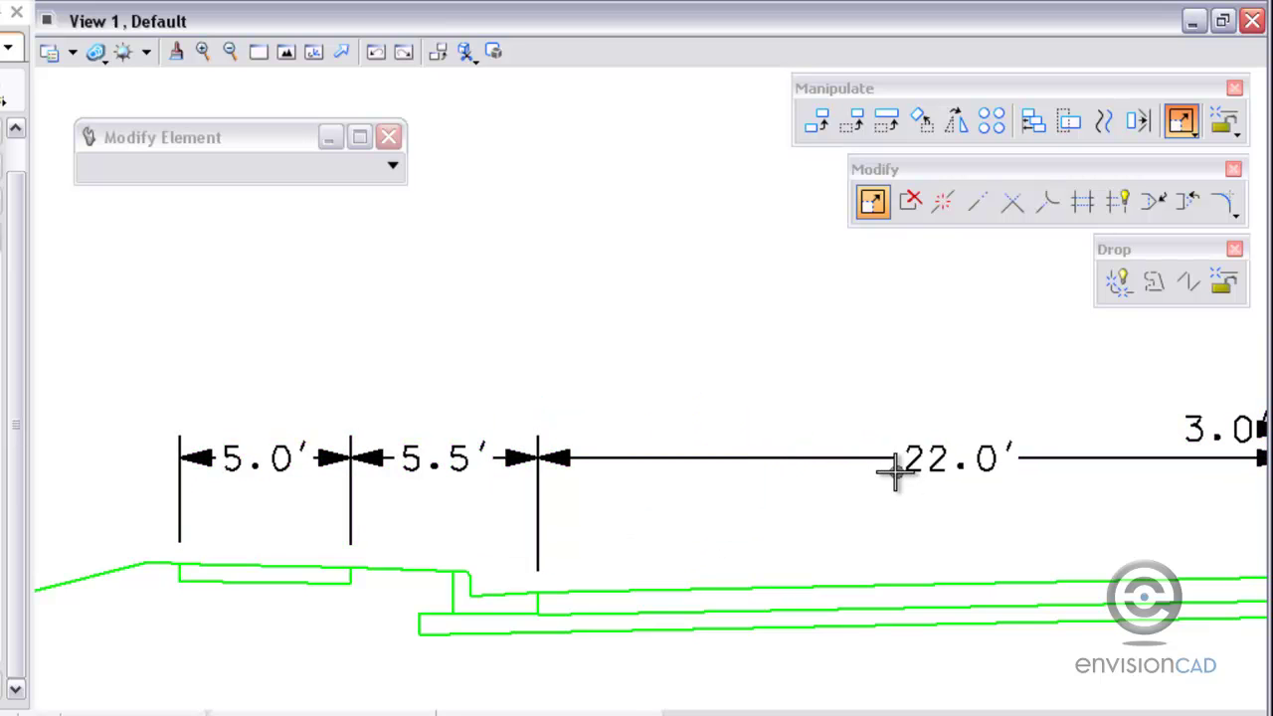
# Step: Lift the 5.5' and 5.0' labels above the section on leaders
pyautogui.click(433, 467)
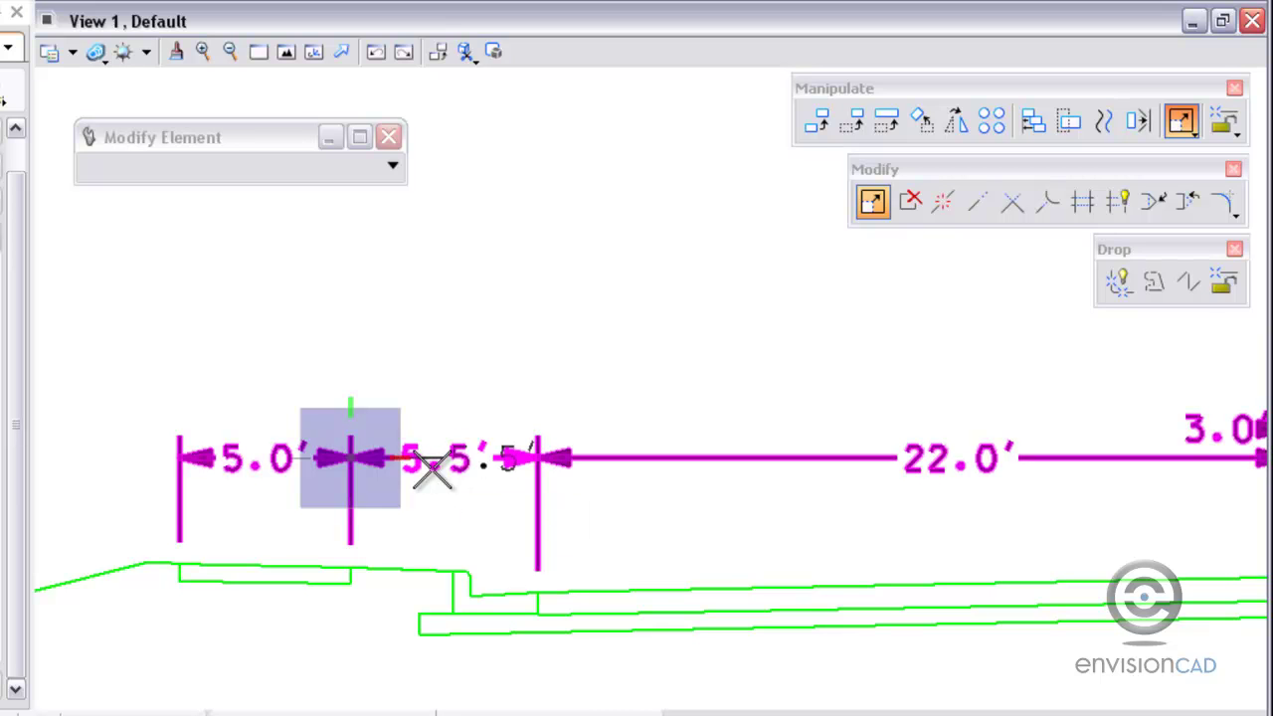
pyautogui.click(511, 376)
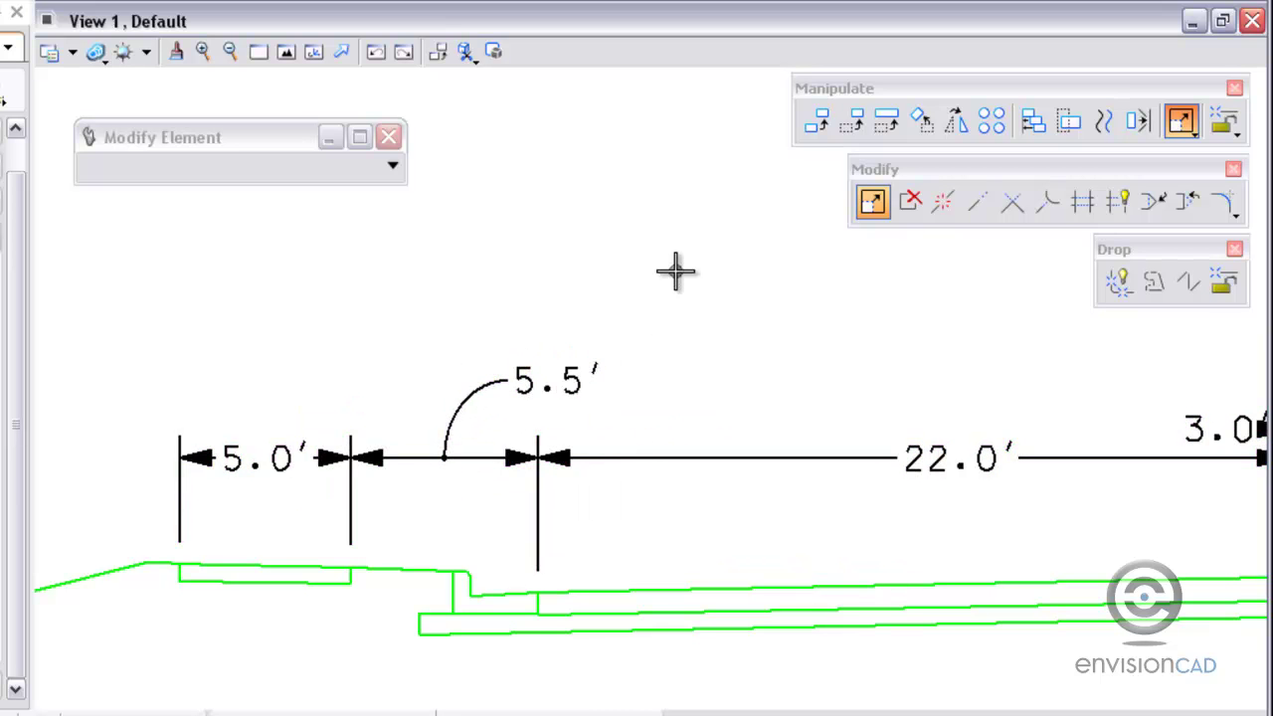
pyautogui.click(263, 448)
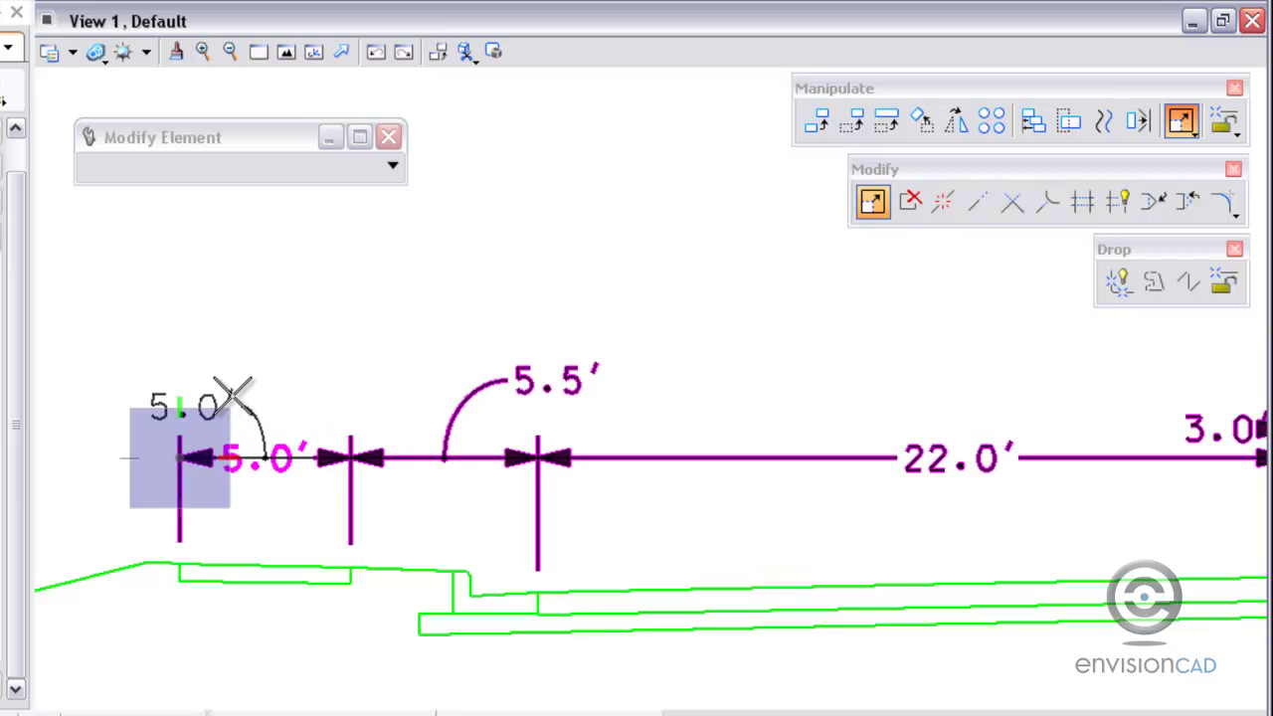
pyautogui.click(200, 370)
# Step: Drop the 5.0' label just left of its extension line and return the 5.5' label onto its dimension line
pyautogui.moveTo(298, 335); pyautogui.dragTo(463, 333, button='middle')
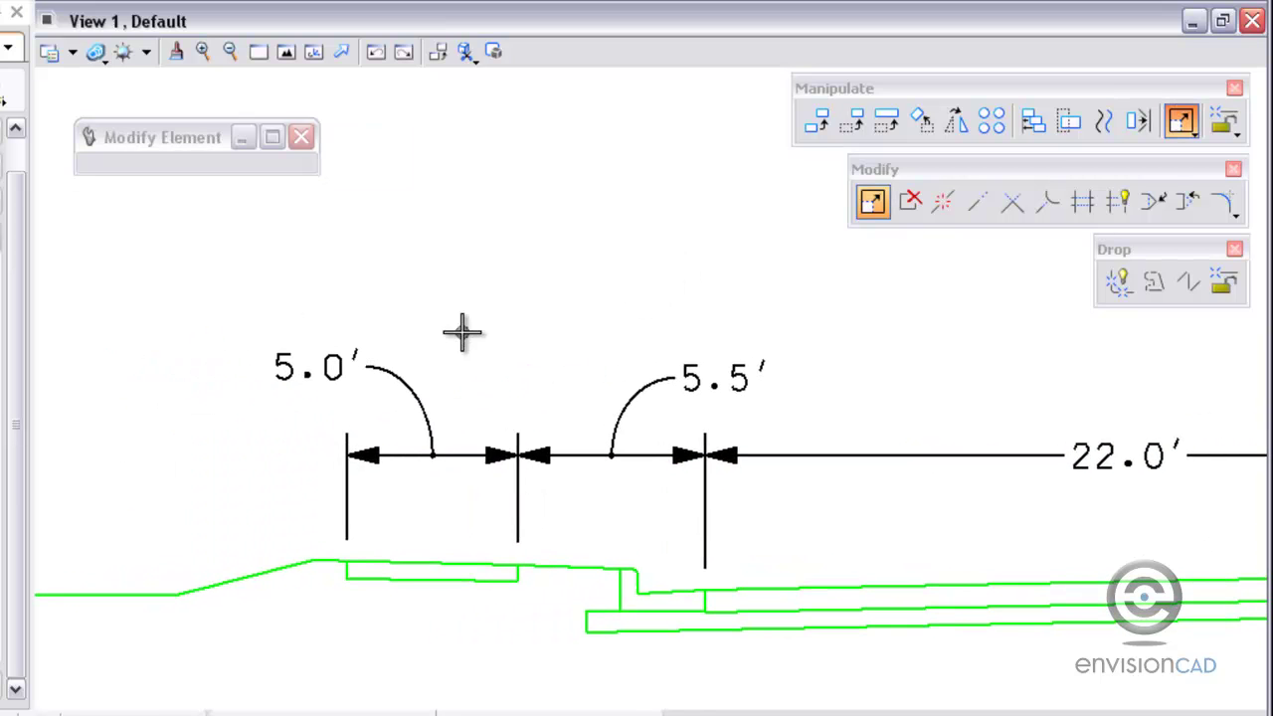
pyautogui.click(294, 366)
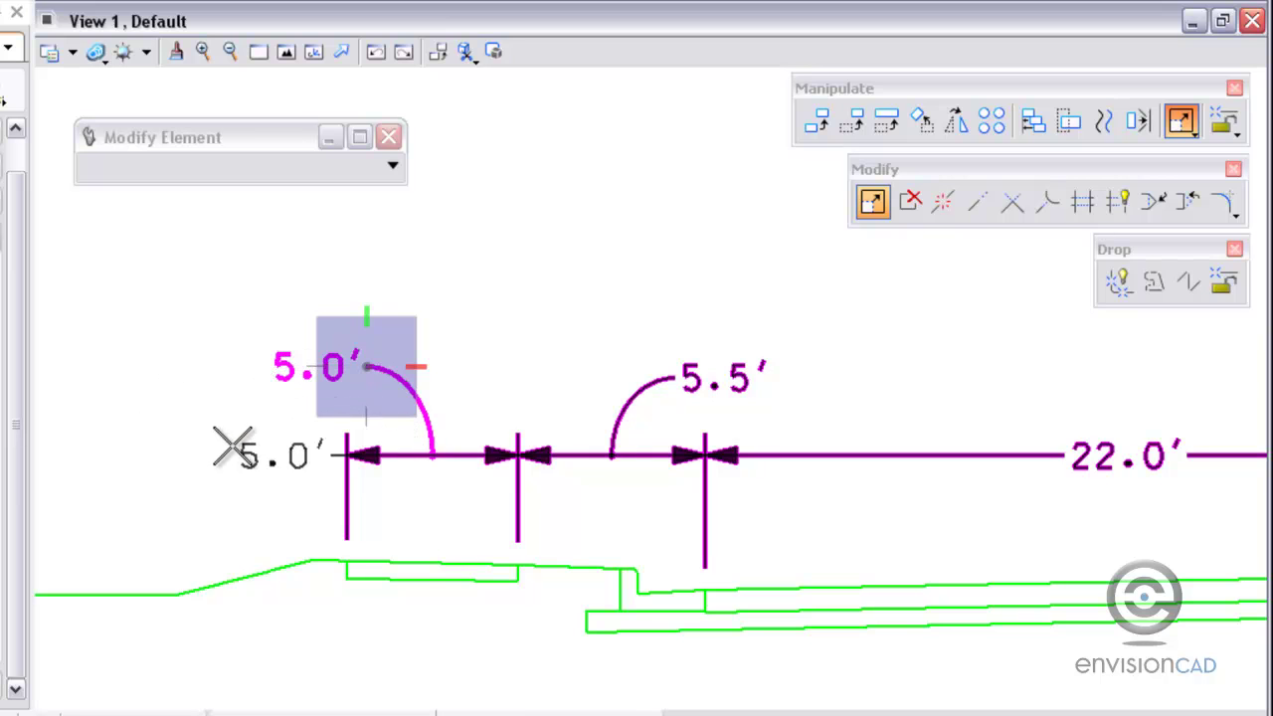
pyautogui.click(194, 452)
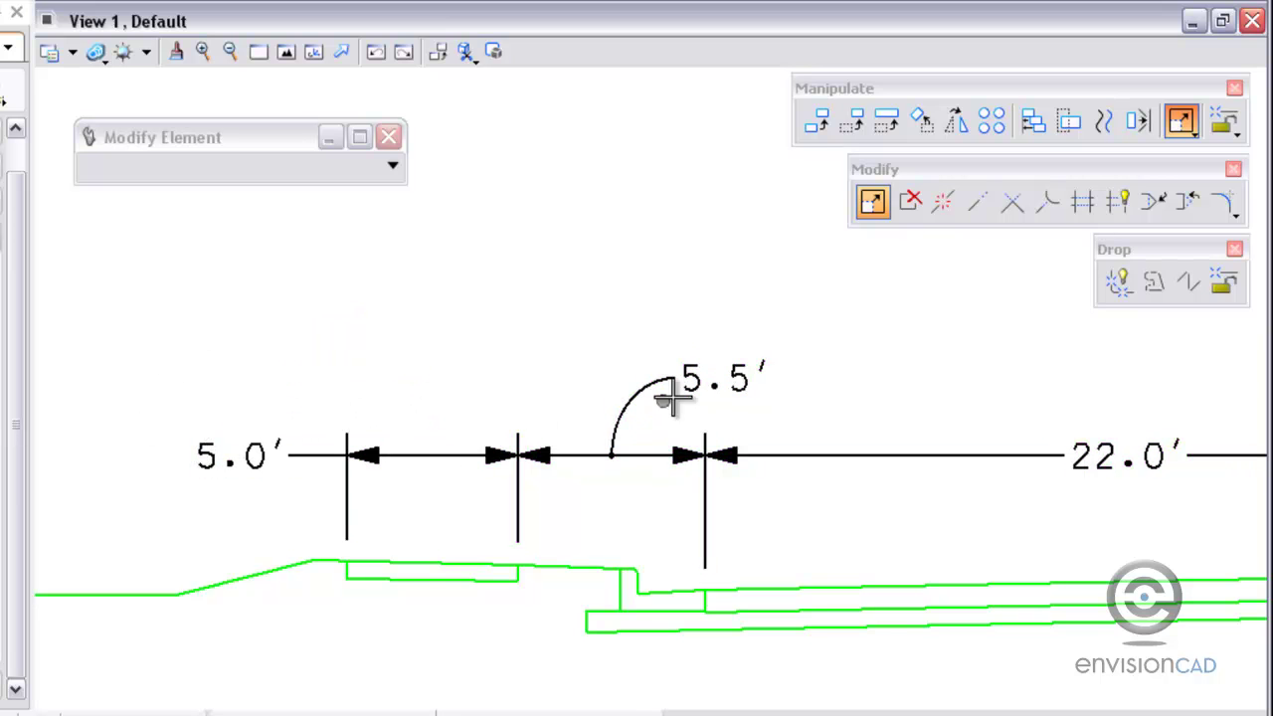
pyautogui.click(726, 378)
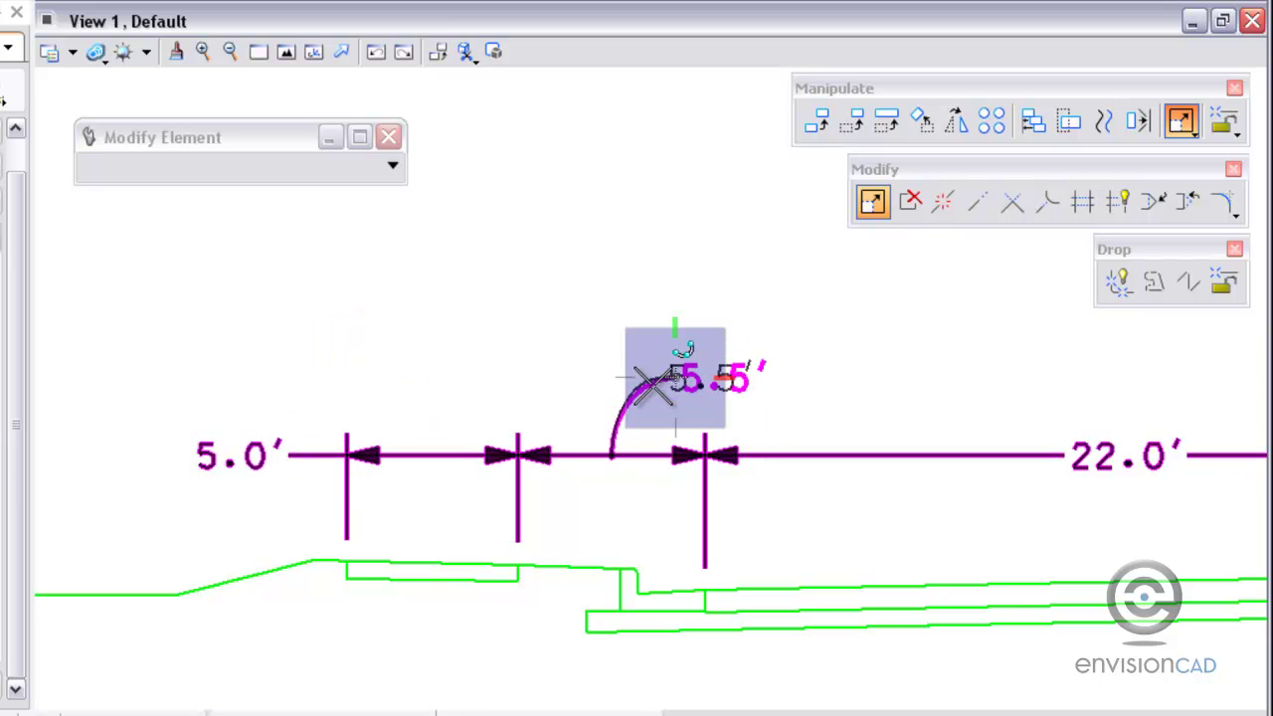
pyautogui.click(569, 452)
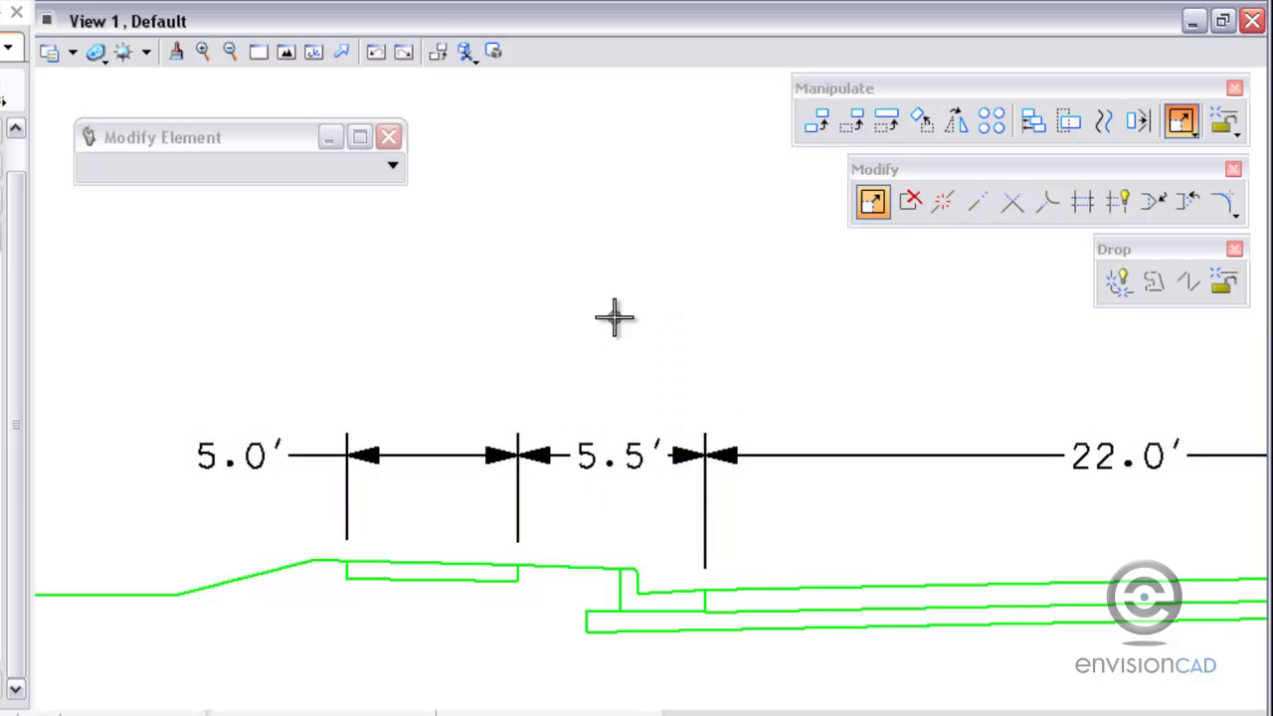
pyautogui.moveTo(882, 352); pyautogui.dragTo(503, 340, button='middle')
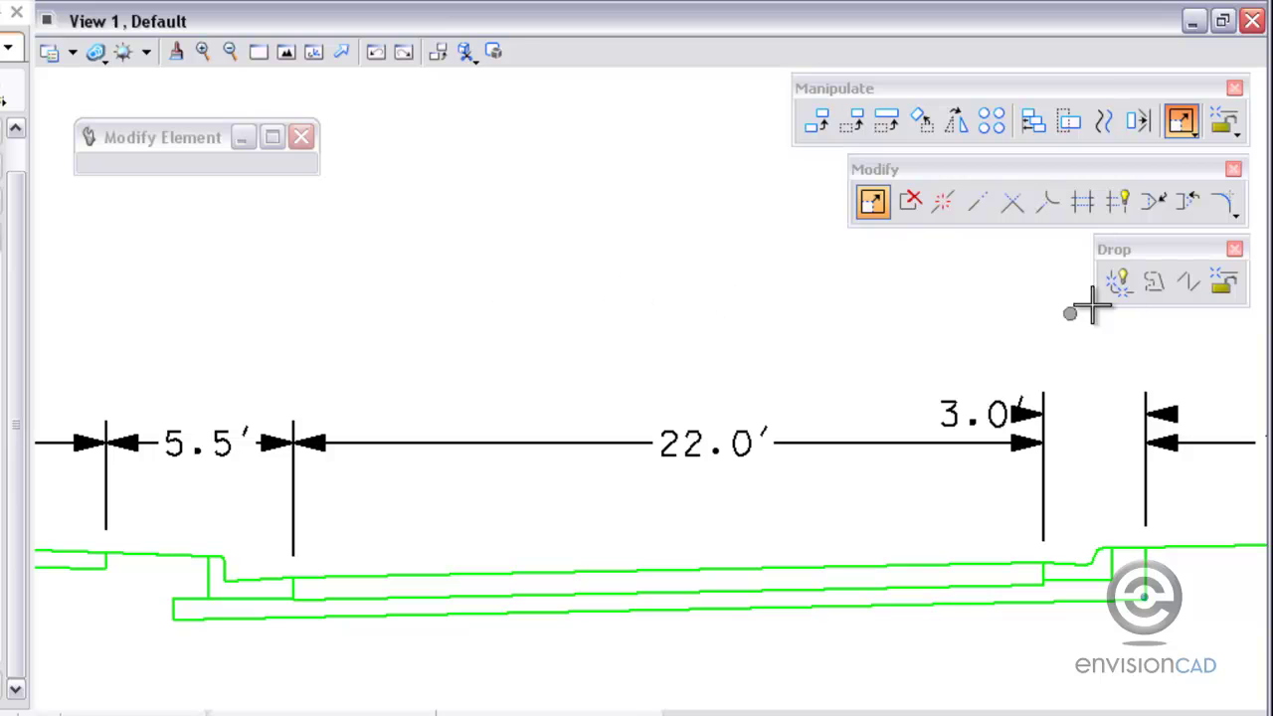
# Step: Insert a midpoint vertex splitting the 22.0' dimension into two 11.0' segments
pyautogui.click(1154, 203)
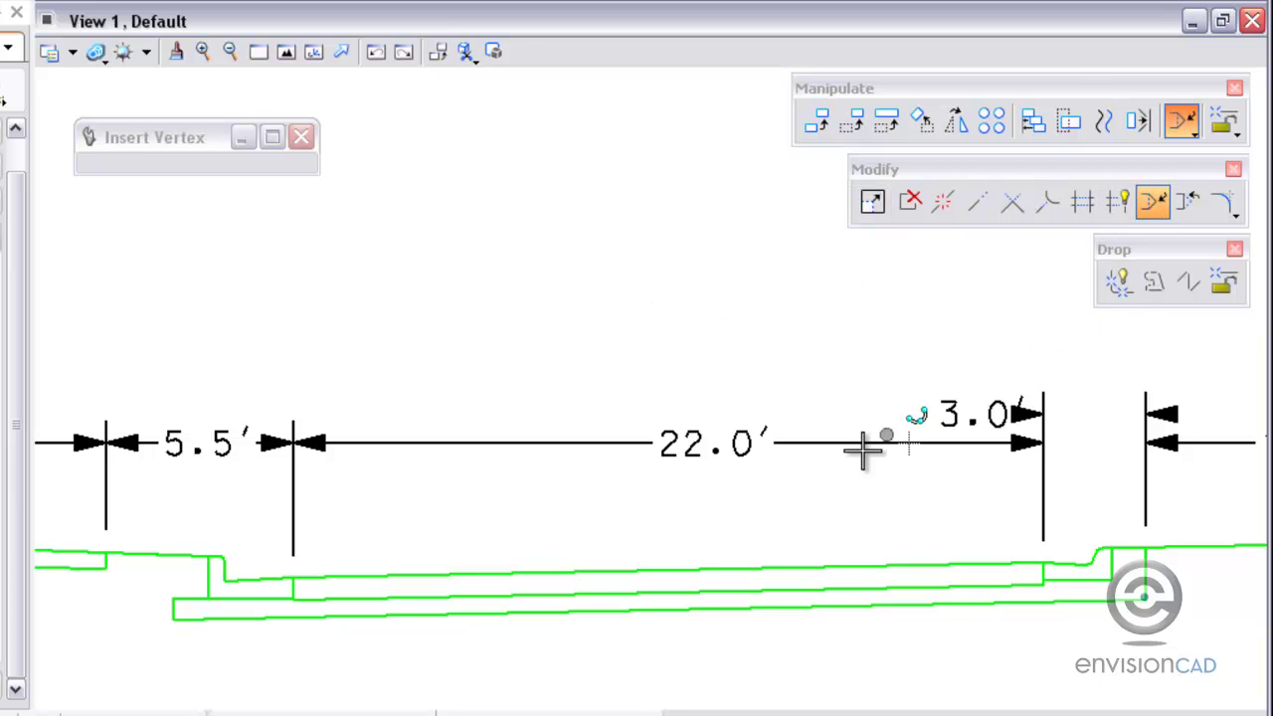
pyautogui.click(833, 446)
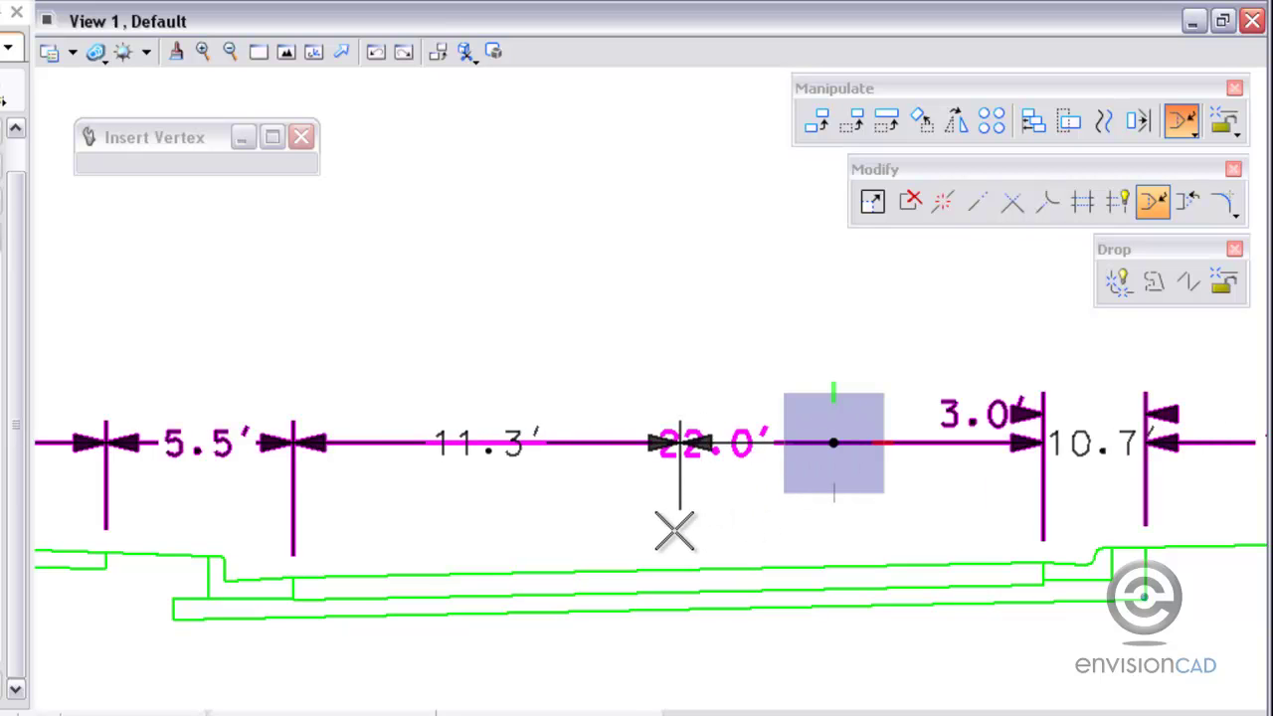
pyautogui.click(666, 559)
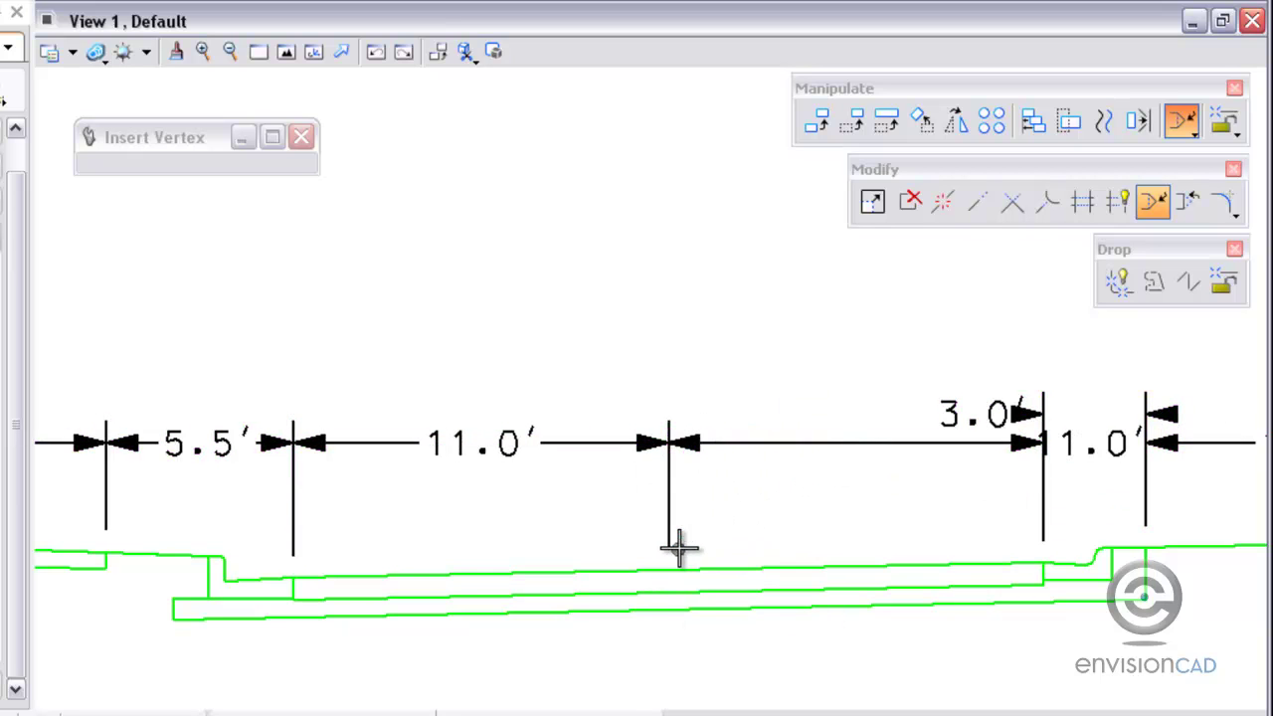
# Step: Move the right 11.0' label inside its own segment, clear of the 3.0' dimension
pyautogui.click(872, 202)
pyautogui.click(1028, 454)
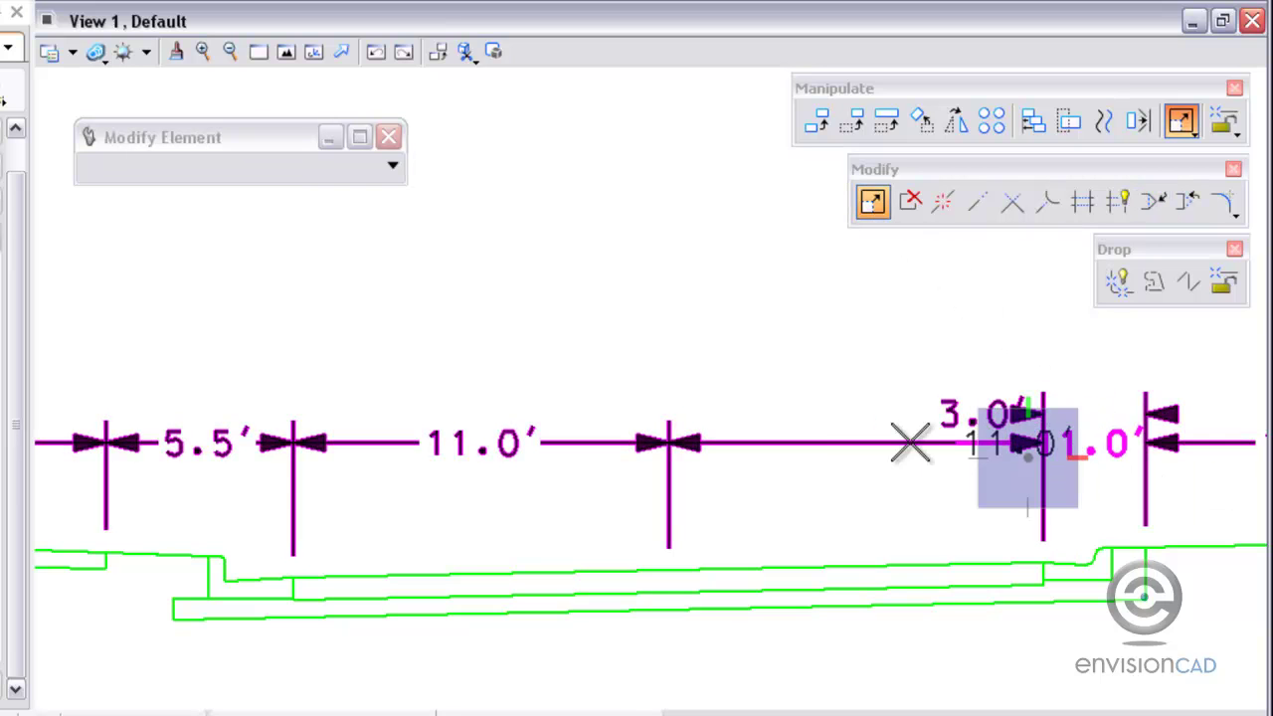
pyautogui.click(803, 444)
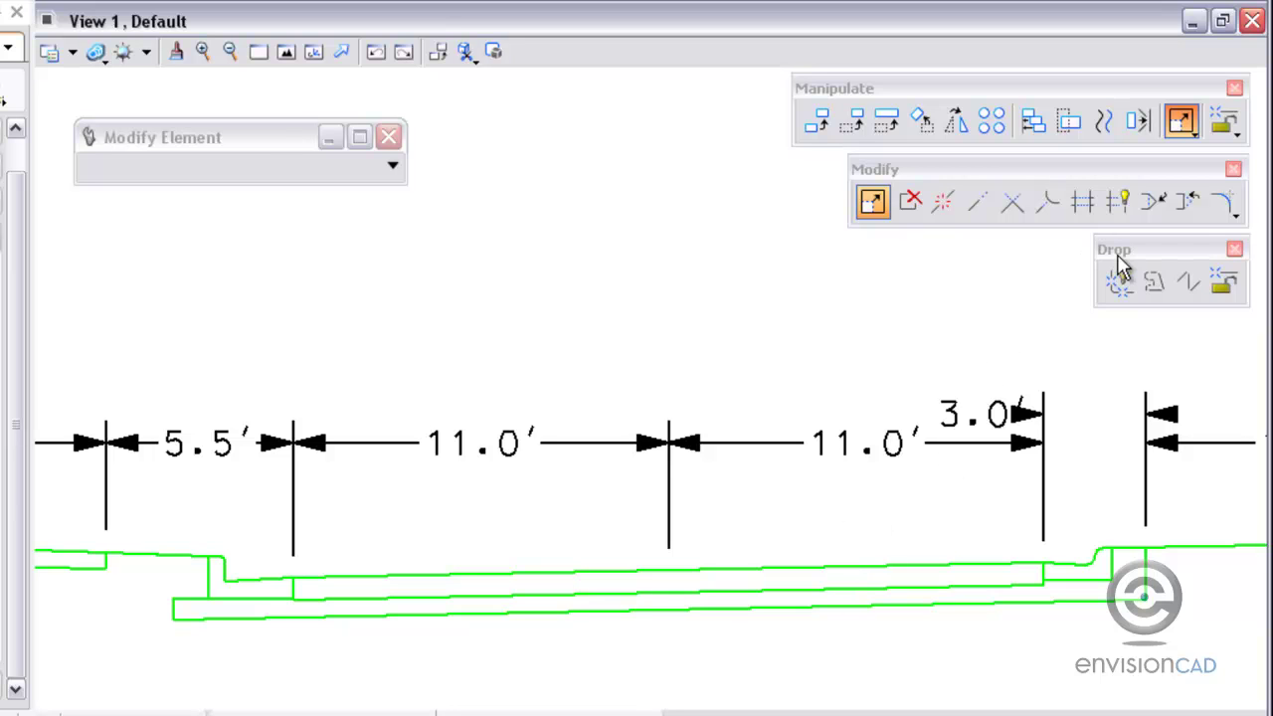
# Step: Delete the middle vertex to restore a single 22.0' dimension and recentre its label
pyautogui.click(1187, 203)
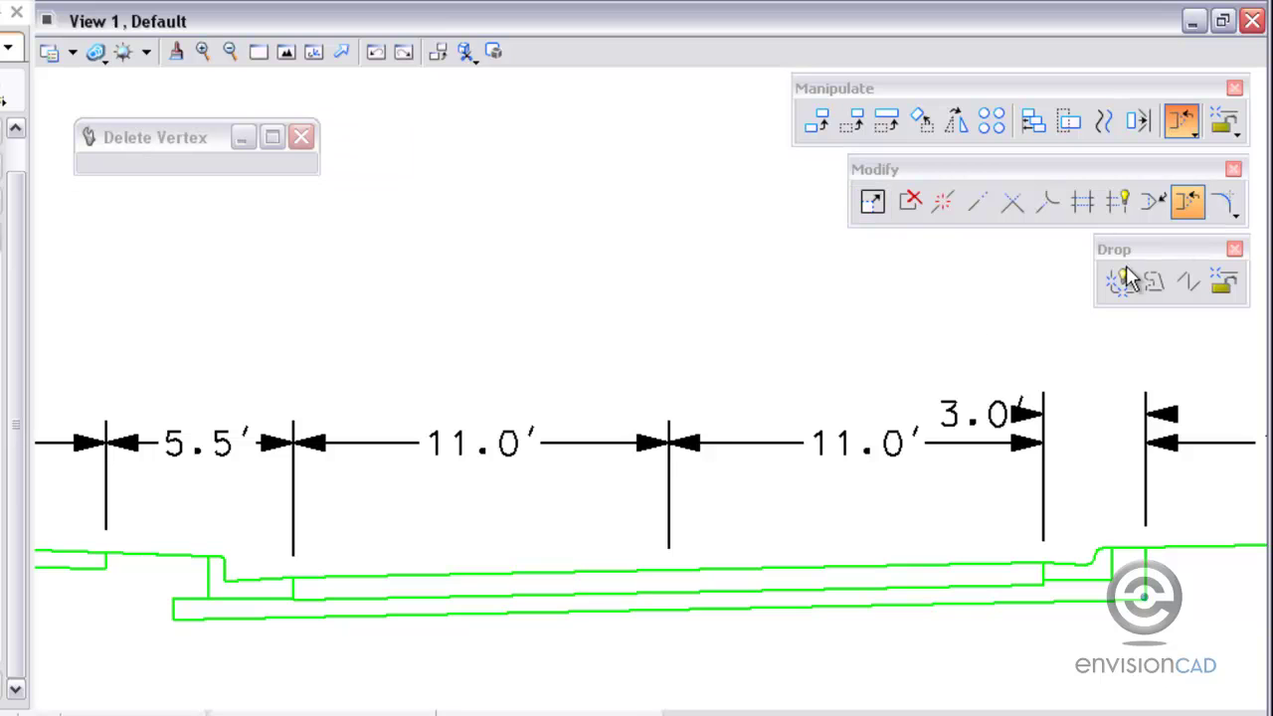
pyautogui.click(672, 515)
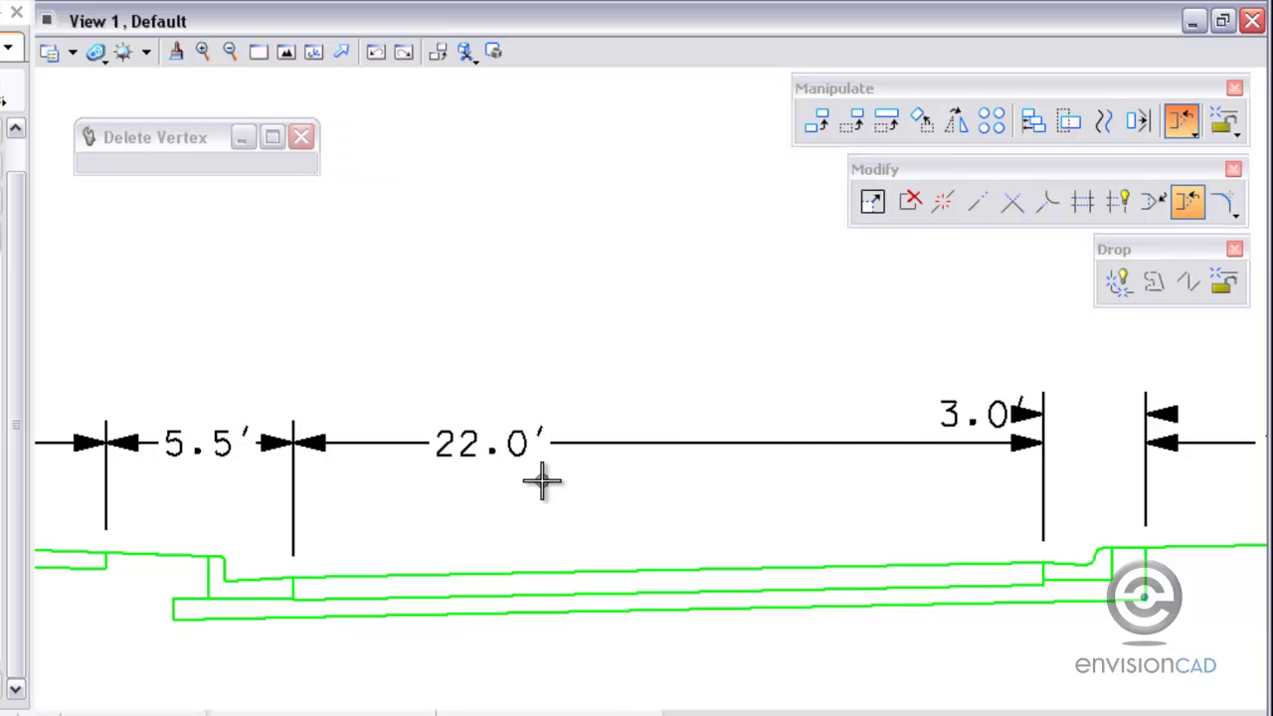
pyautogui.click(871, 205)
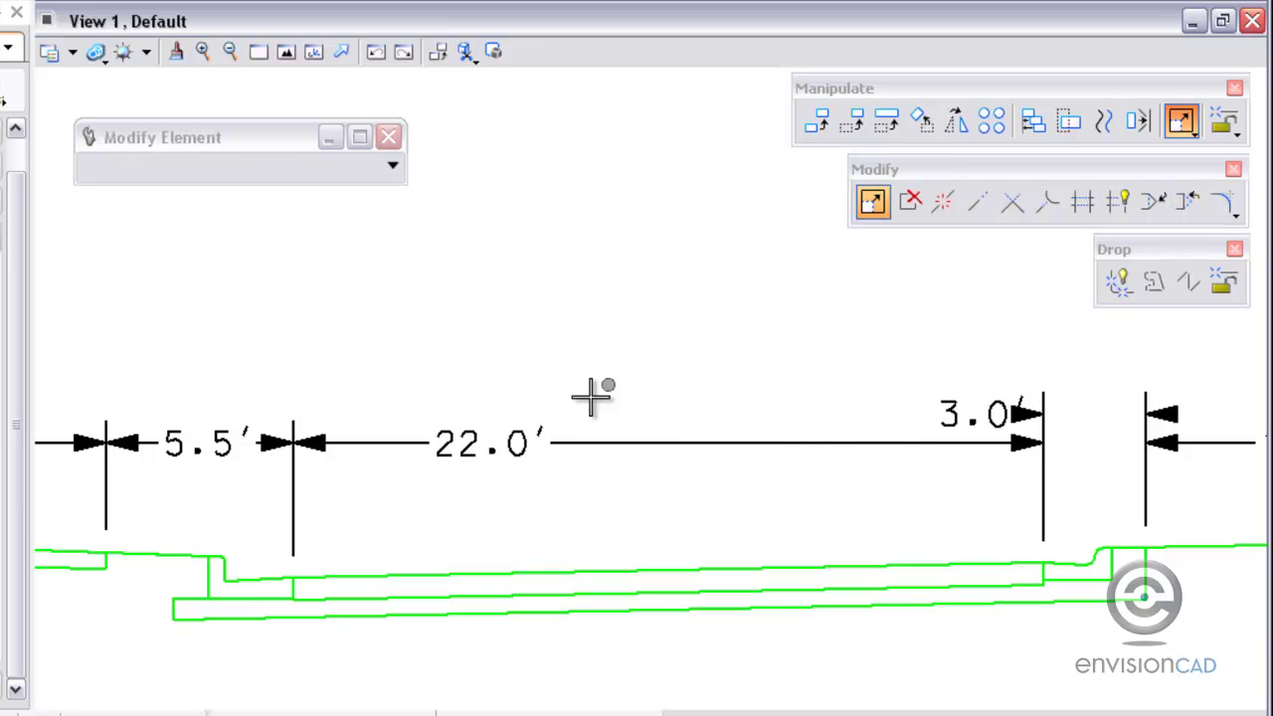
pyautogui.click(488, 438)
pyautogui.click(597, 438)
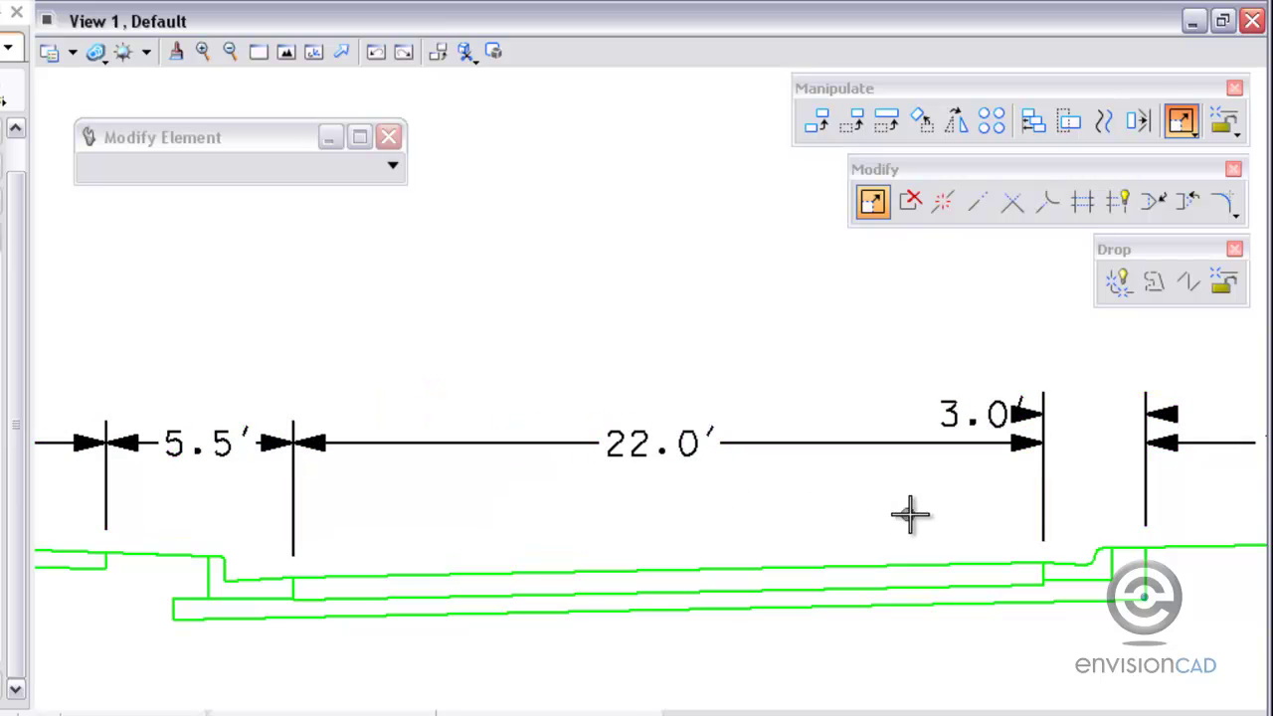
pyautogui.moveTo(909, 515); pyautogui.dragTo(471, 481, button='middle')
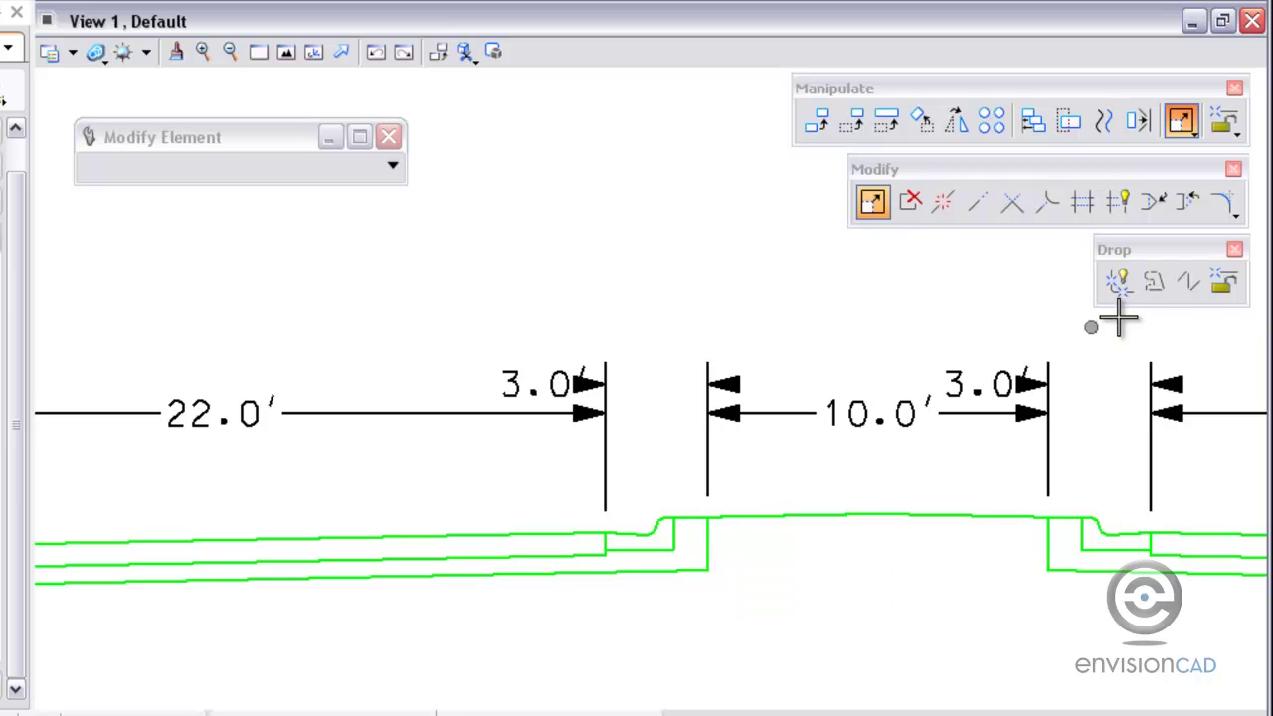
# Step: Drop the string's association and move the 10.0' extension line onto the curb's inner edge, yielding 2.0' and 11.0'
pyautogui.click(1224, 284)
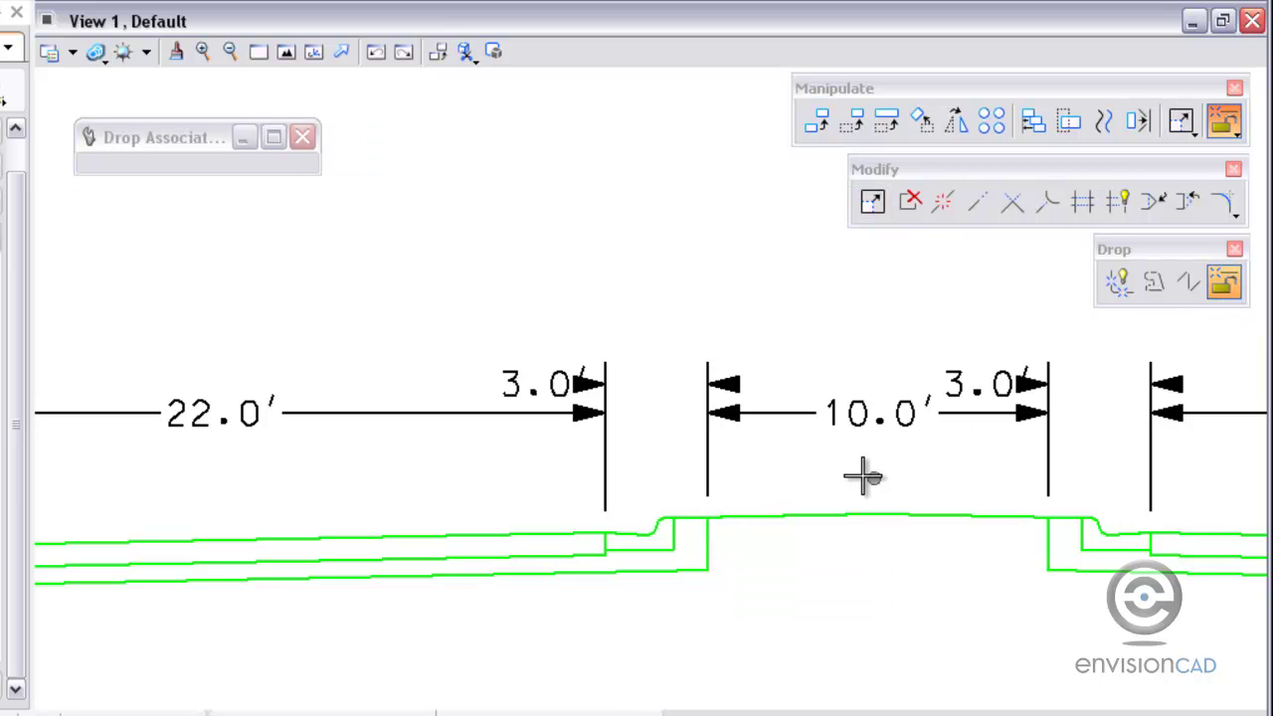
pyautogui.click(846, 348)
pyautogui.click(873, 203)
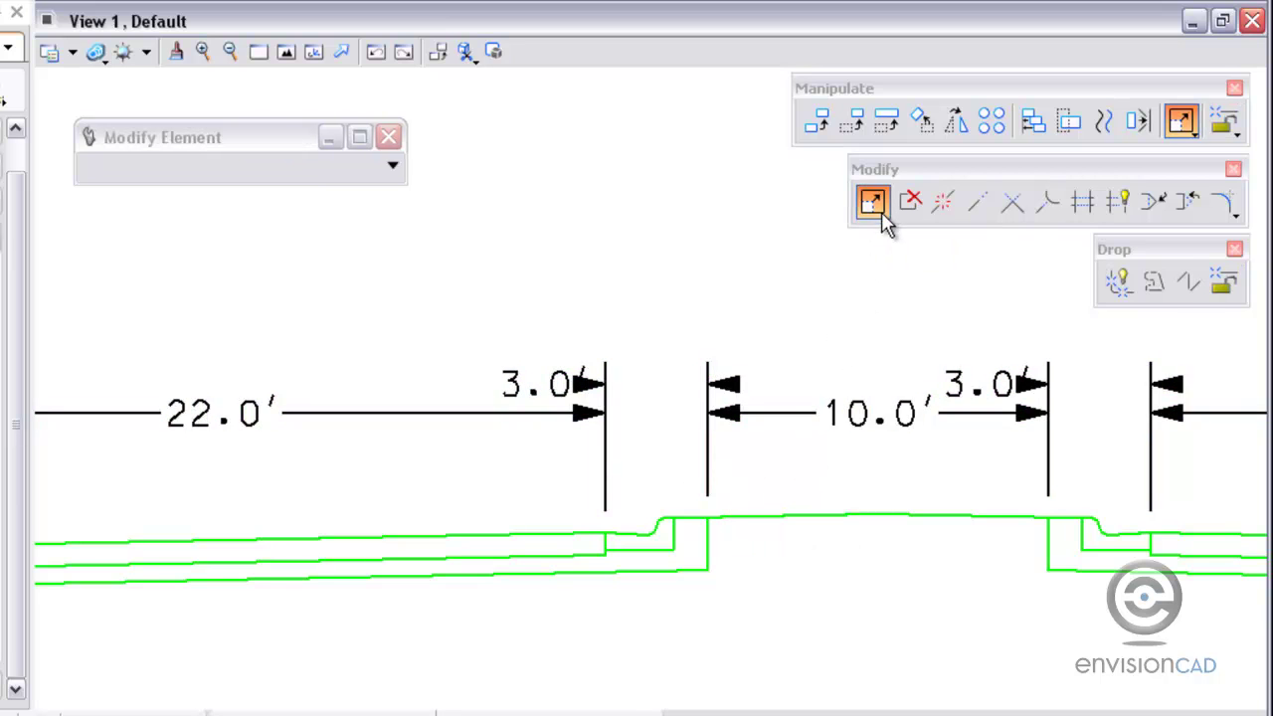
pyautogui.click(709, 488)
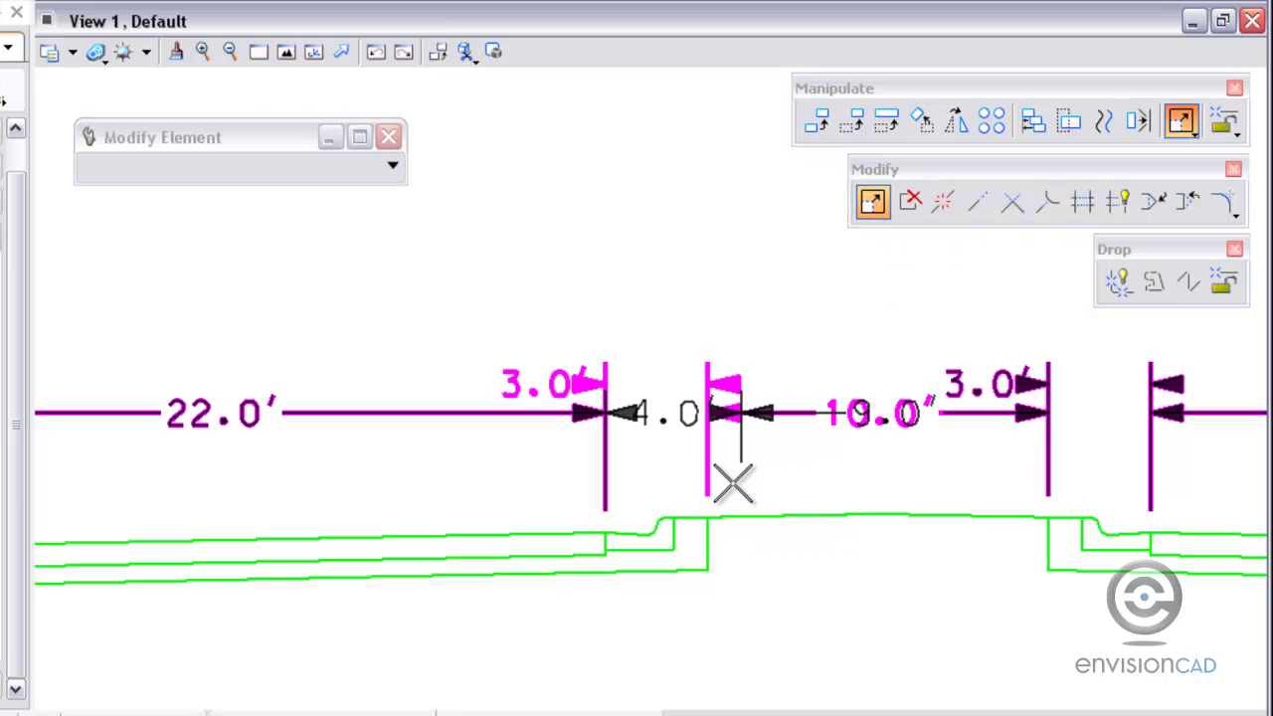
pyautogui.click(673, 518)
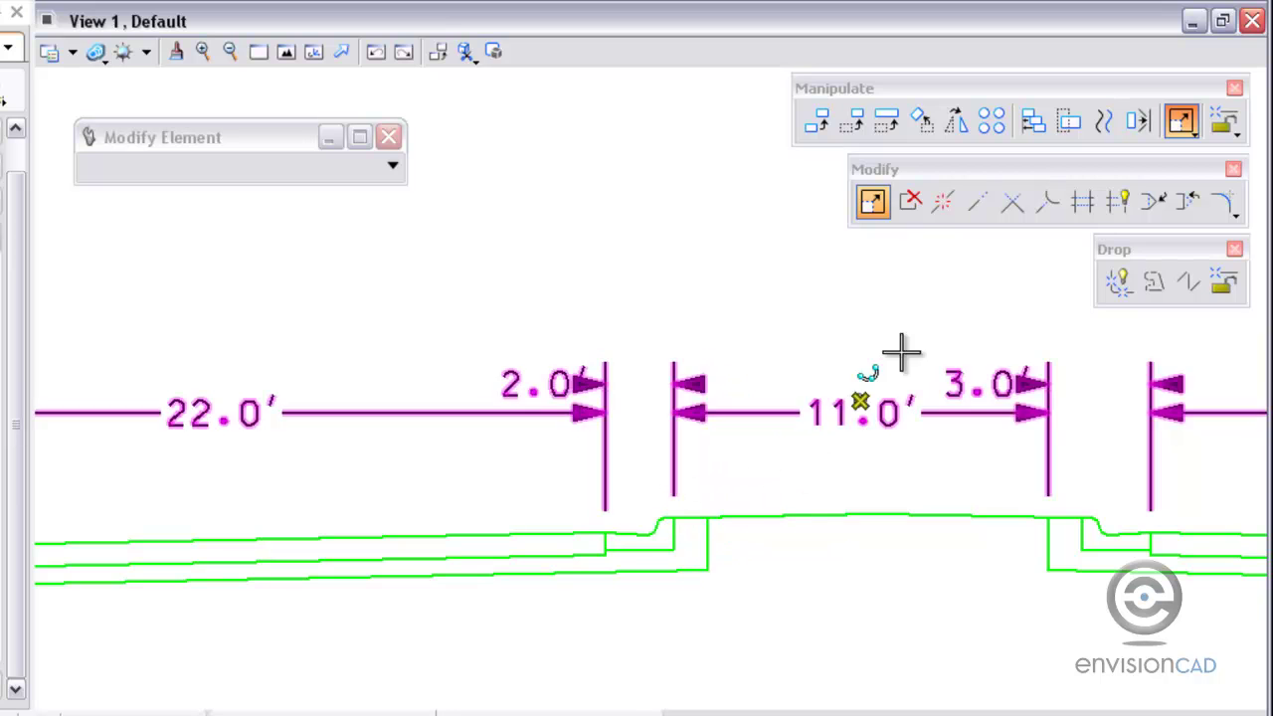
pyautogui.click(673, 483)
pyautogui.rightClick(721, 476)
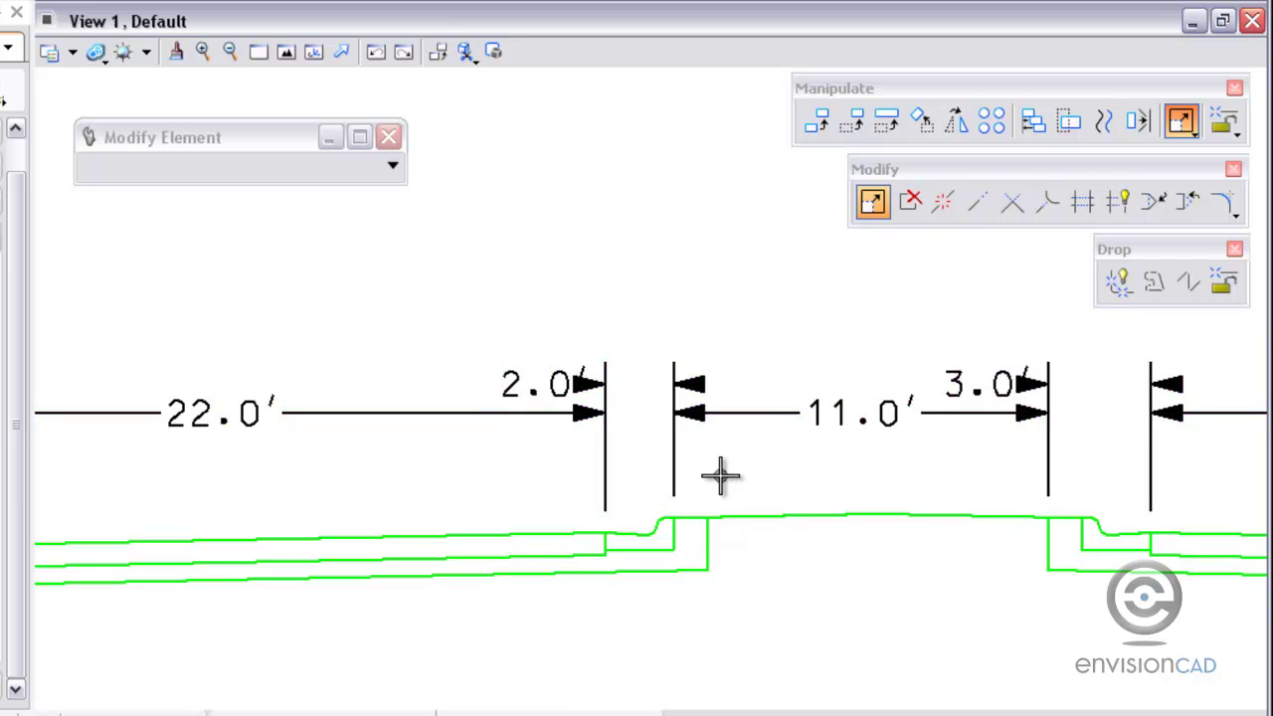
# Step: Pull the 2.0' label up-left and the 3.0' label up-right above the line on curved leaders
pyautogui.click(537, 376)
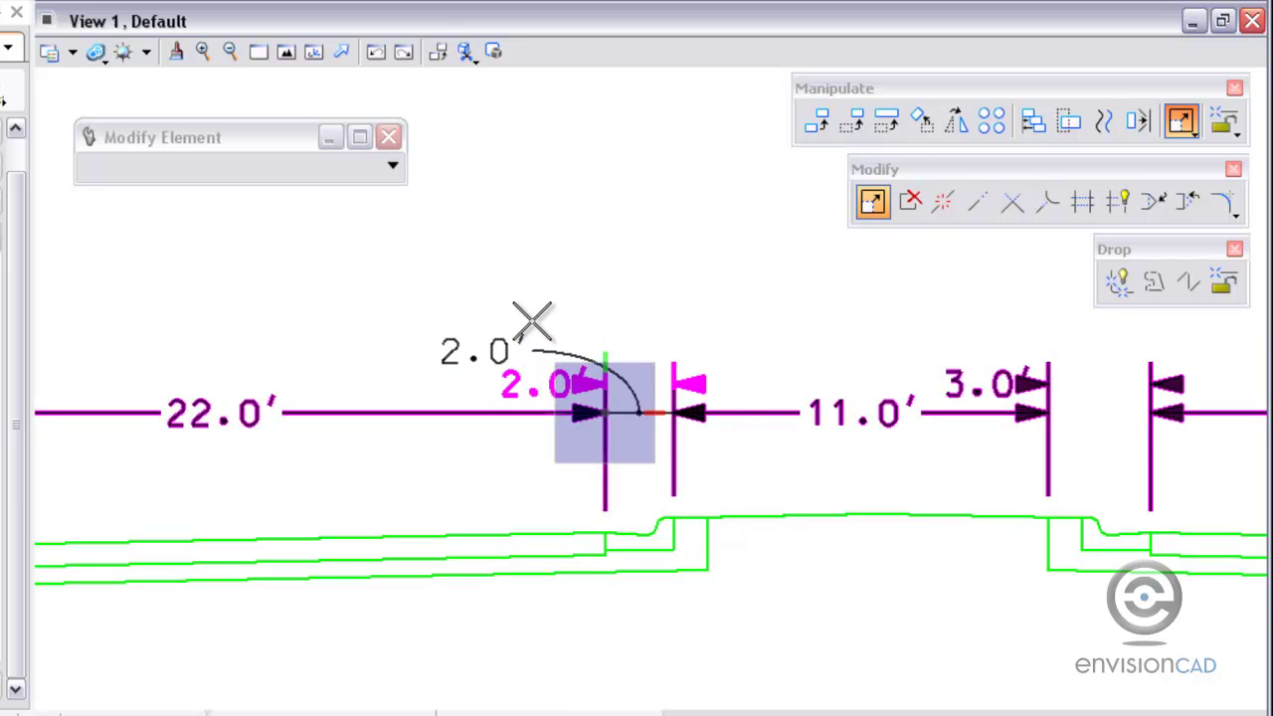
pyautogui.click(532, 318)
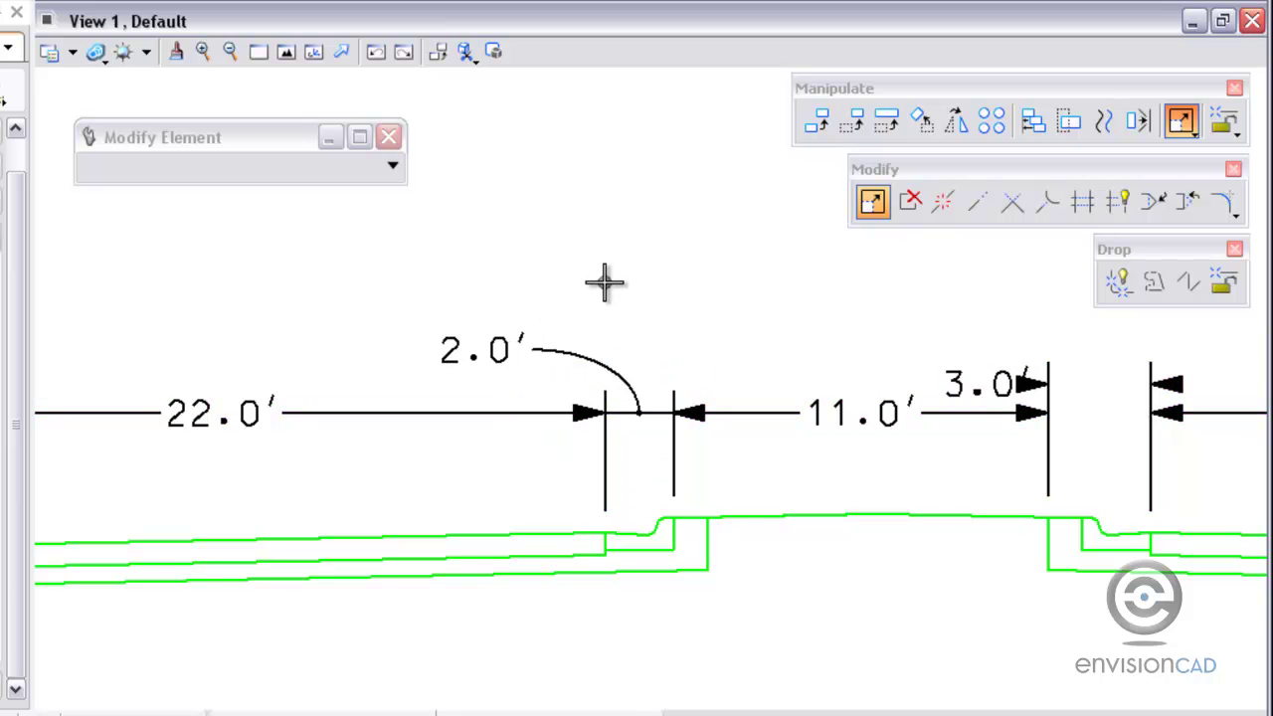
pyautogui.press('p')
pyautogui.moveTo(821, 304); pyautogui.dragTo(467, 296)
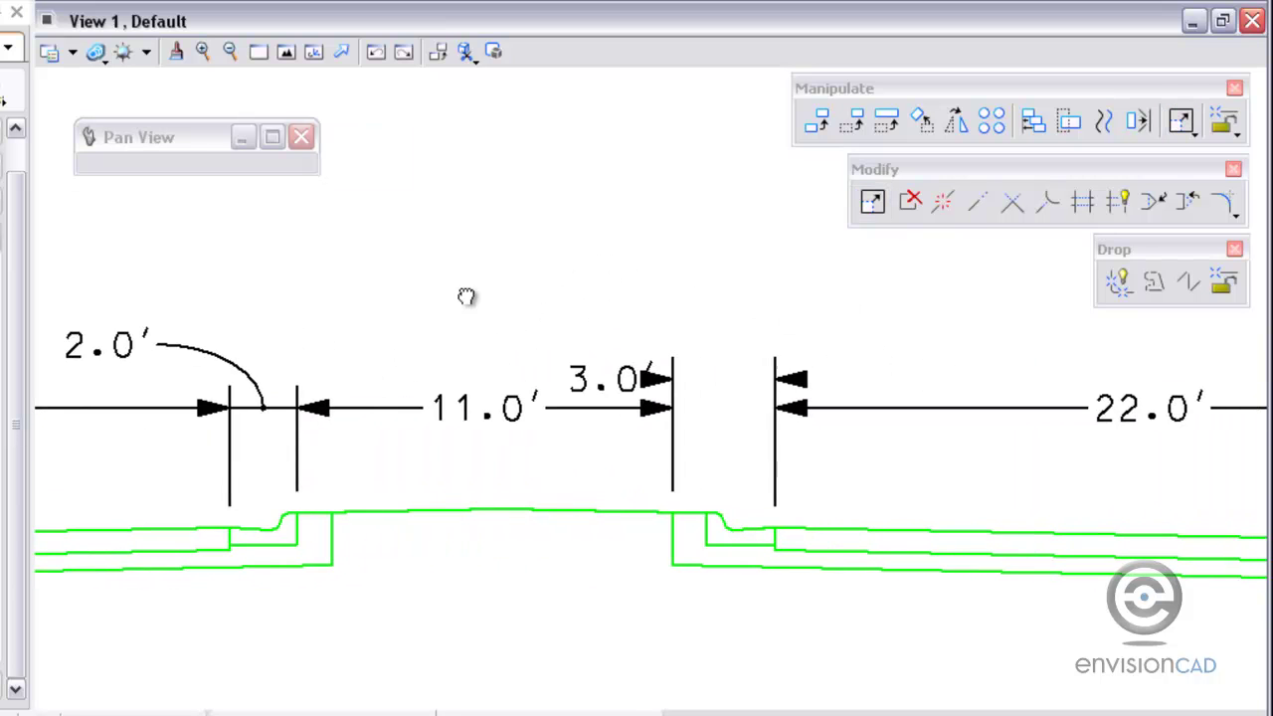
pyautogui.rightClick(466, 297)
pyautogui.click(597, 373)
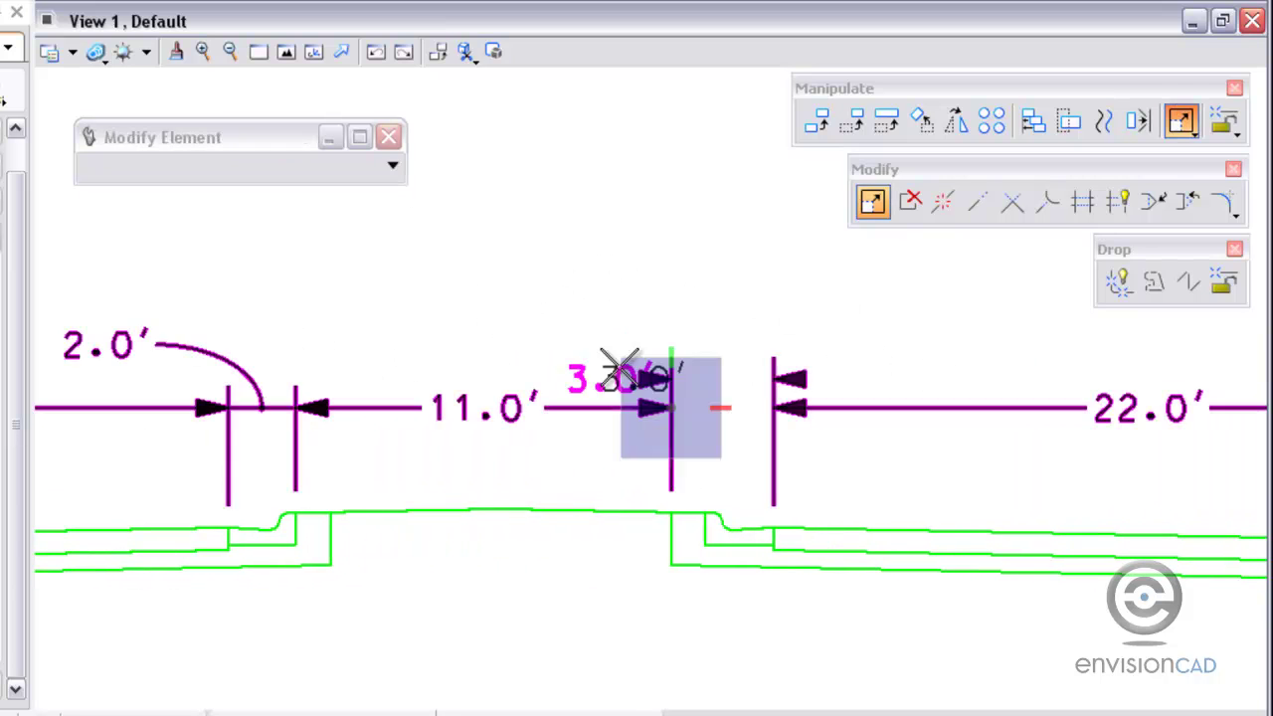
pyautogui.click(794, 297)
pyautogui.press('p')
pyautogui.moveTo(547, 333)
pyautogui.mouseDown()
pyautogui.moveTo(654, 351)
pyautogui.moveTo(653, 372)
pyautogui.mouseUp()
pyautogui.rightClick(653, 370)
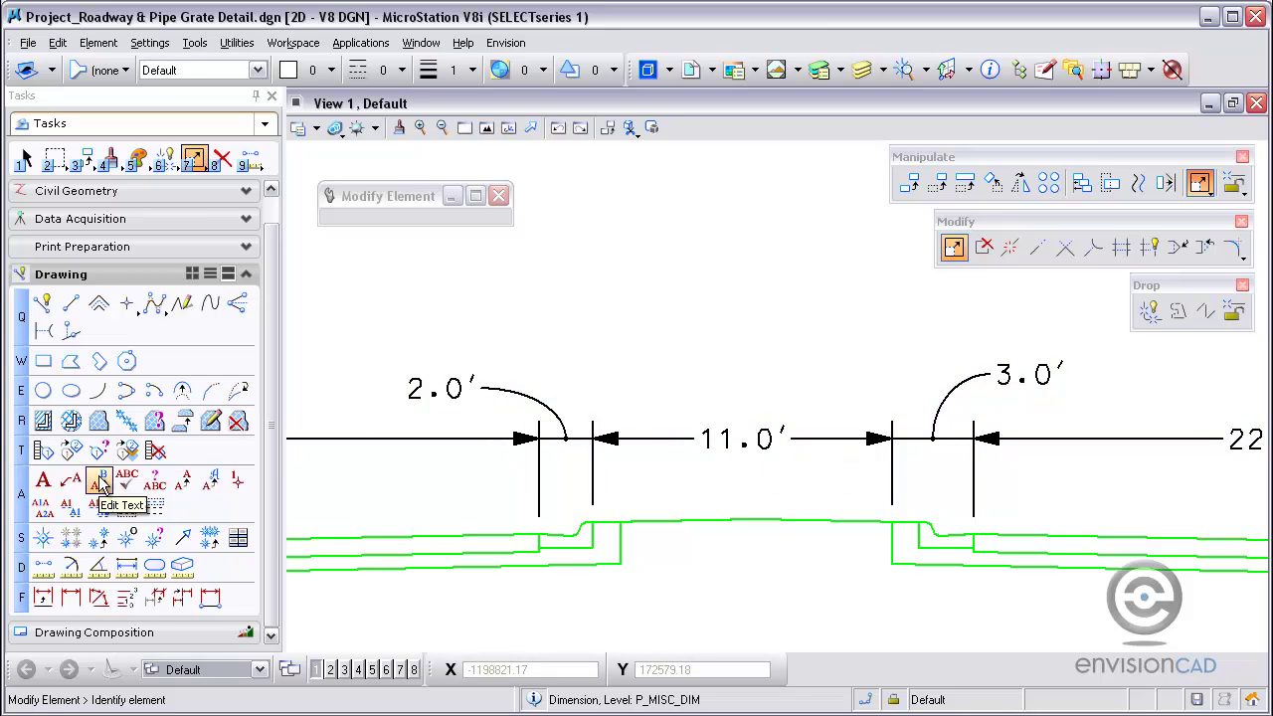
pyautogui.click(99, 481)
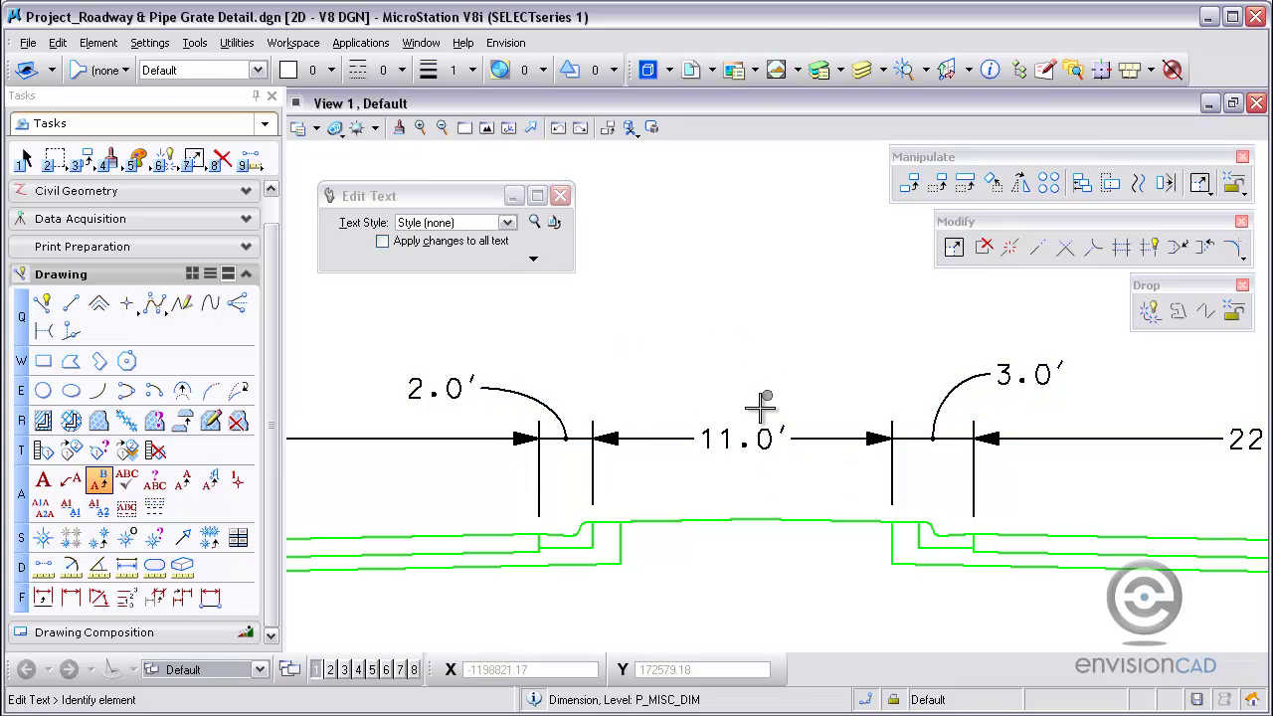
pyautogui.click(733, 438)
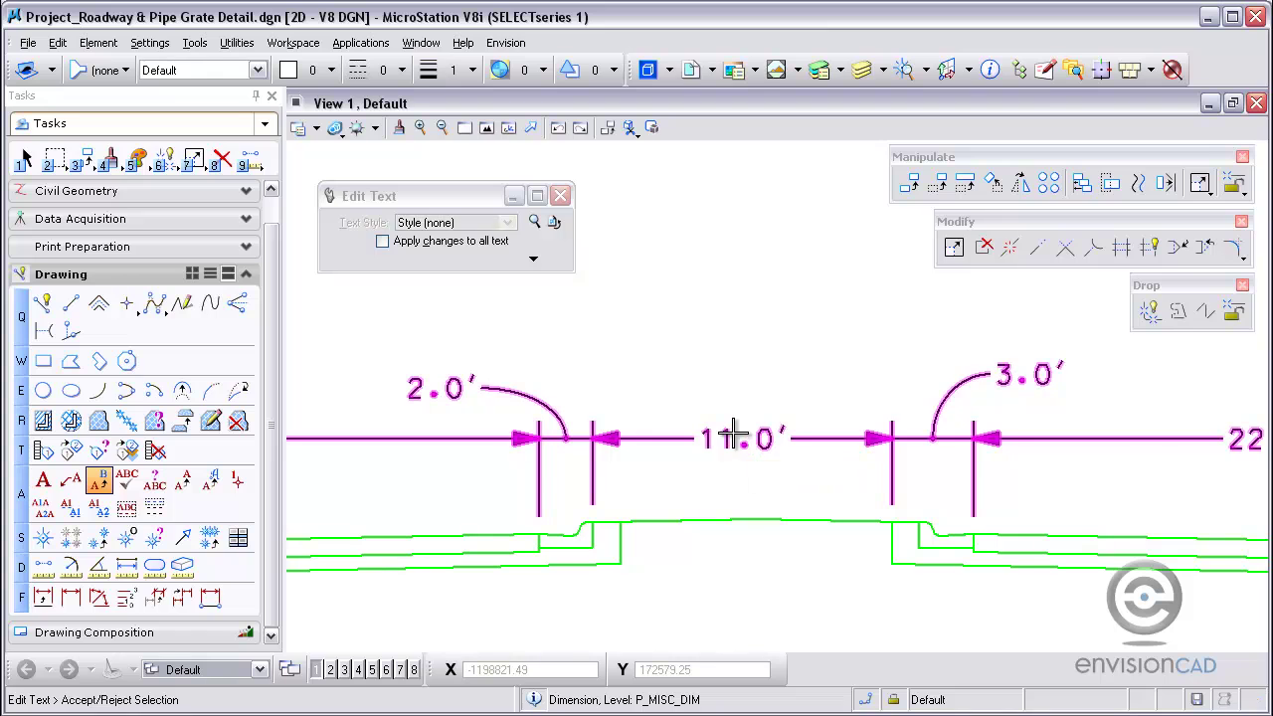
pyautogui.click(733, 437)
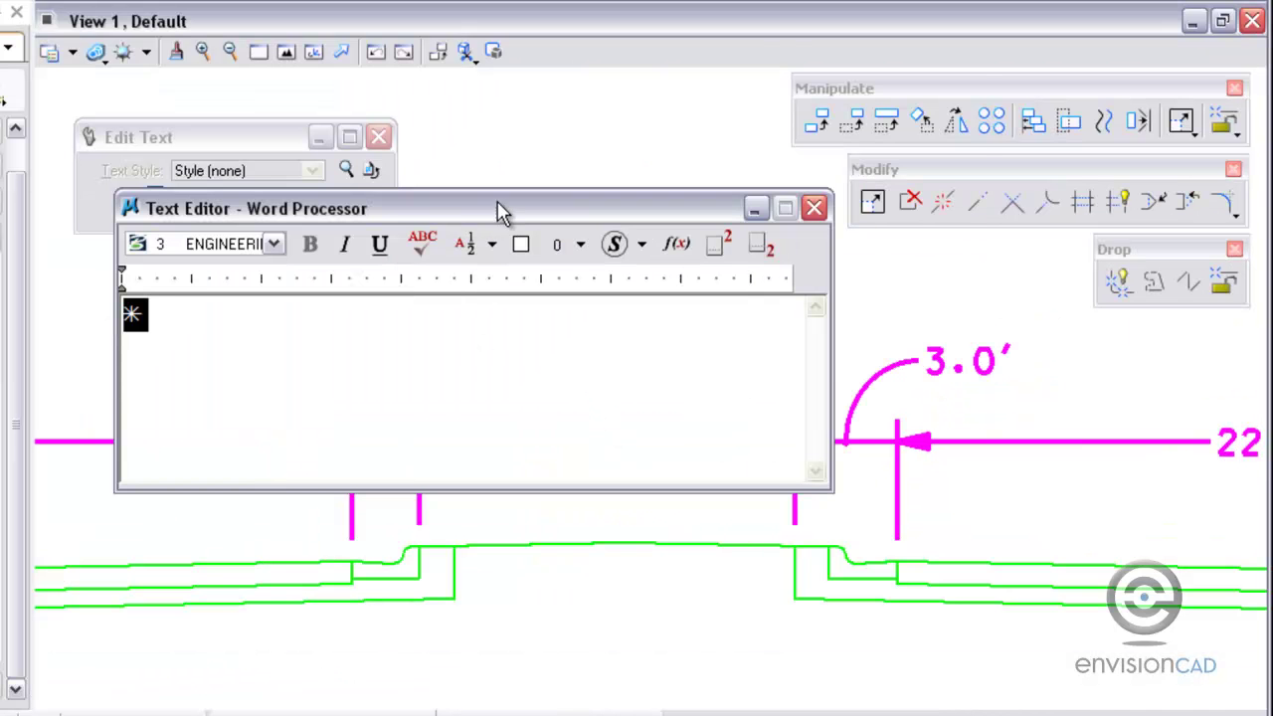
pyautogui.moveTo(500, 212); pyautogui.dragTo(656, 93)
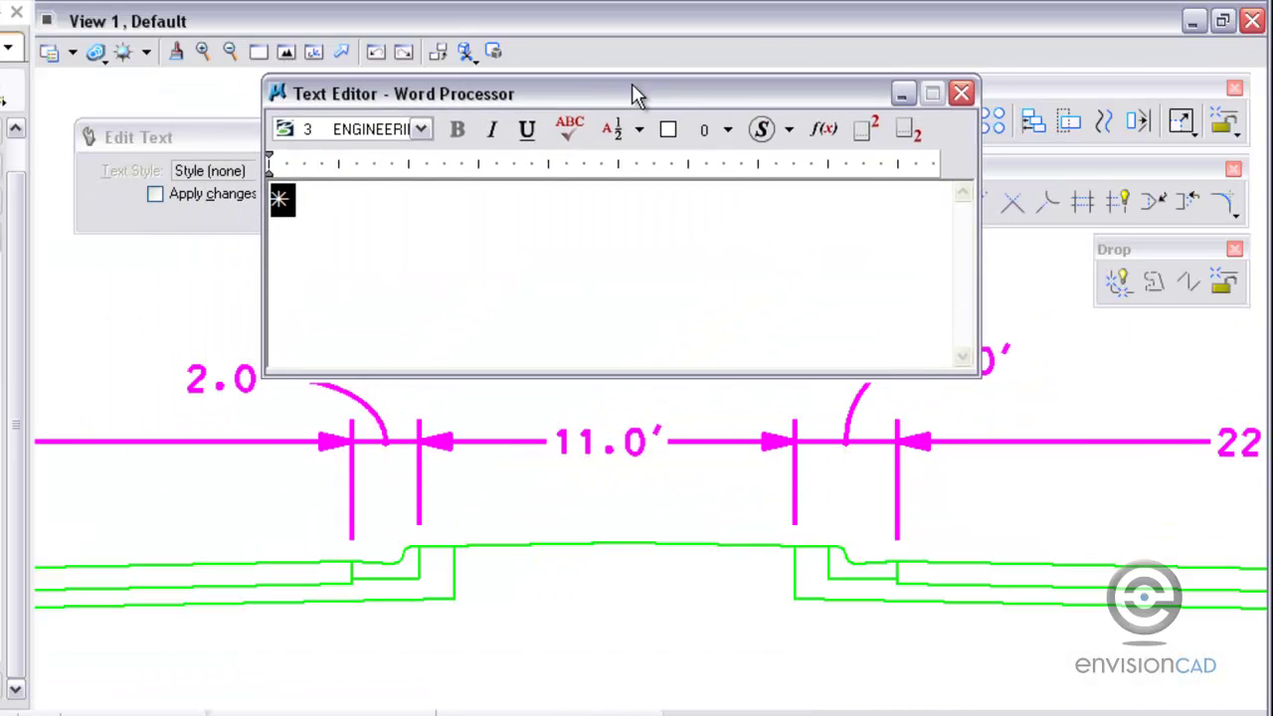
pyautogui.click(350, 203)
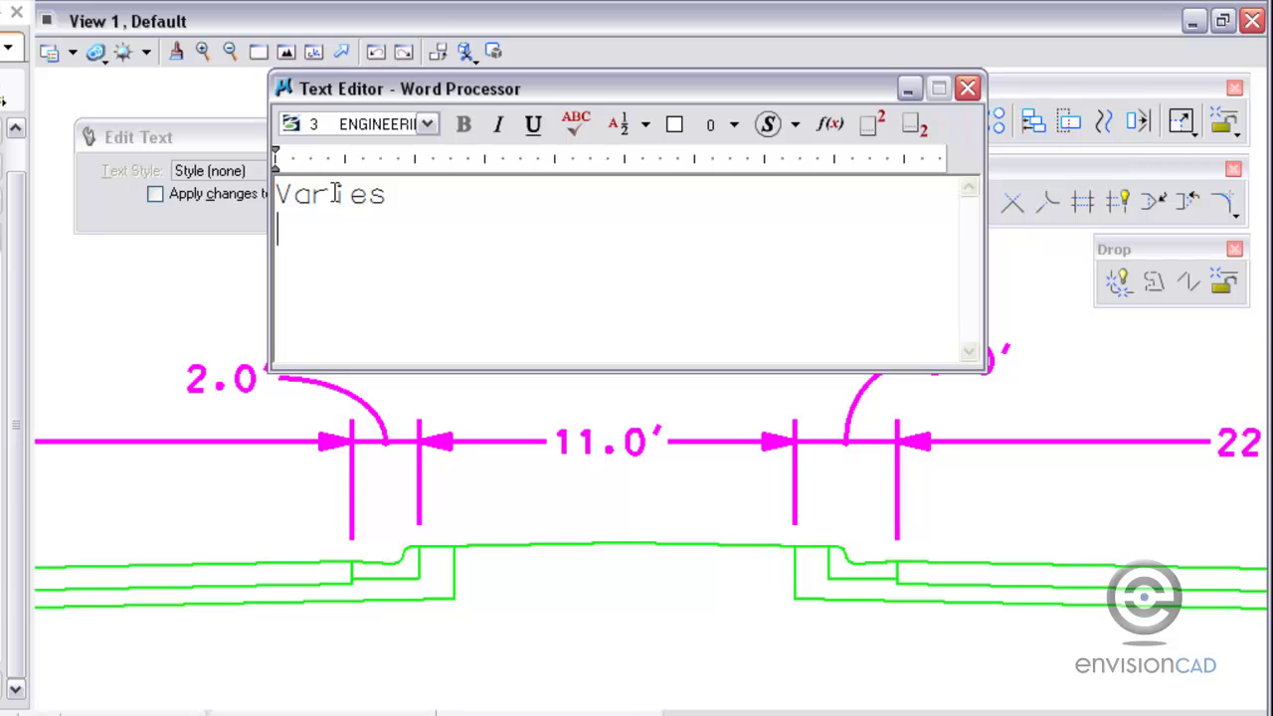
pyautogui.click(532, 456)
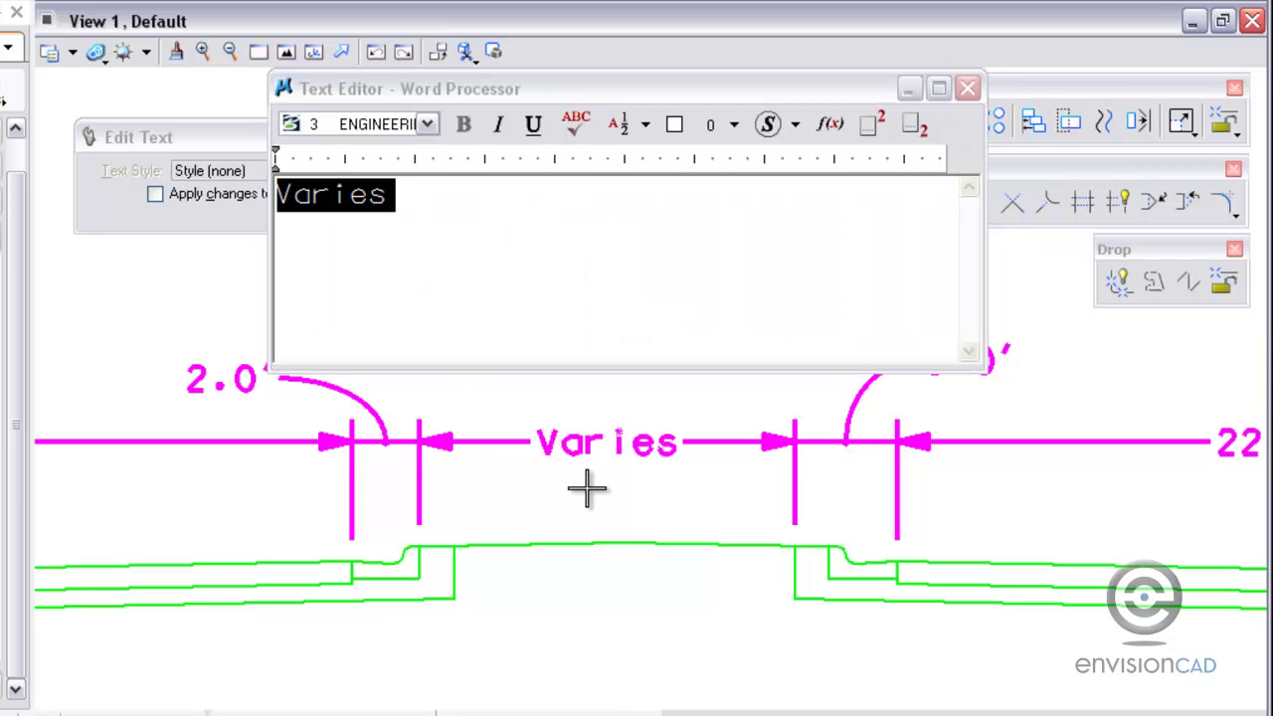
pyautogui.click(592, 488)
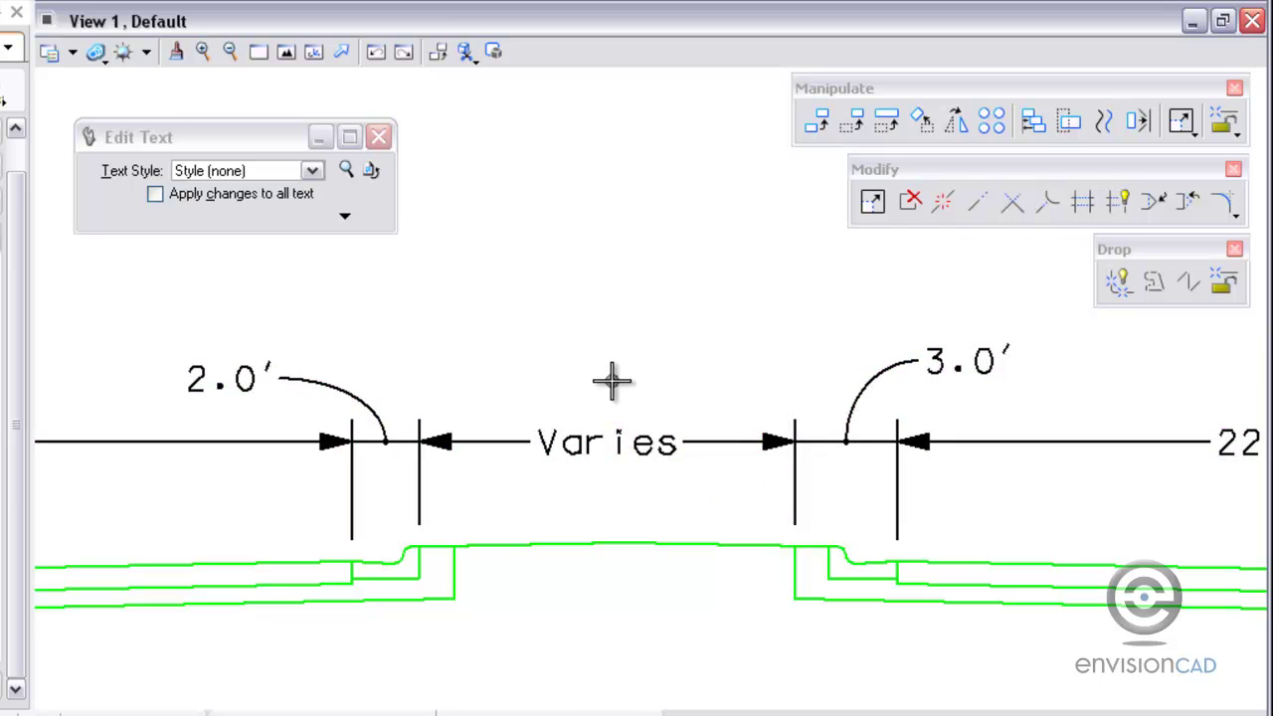
pyautogui.click(605, 444)
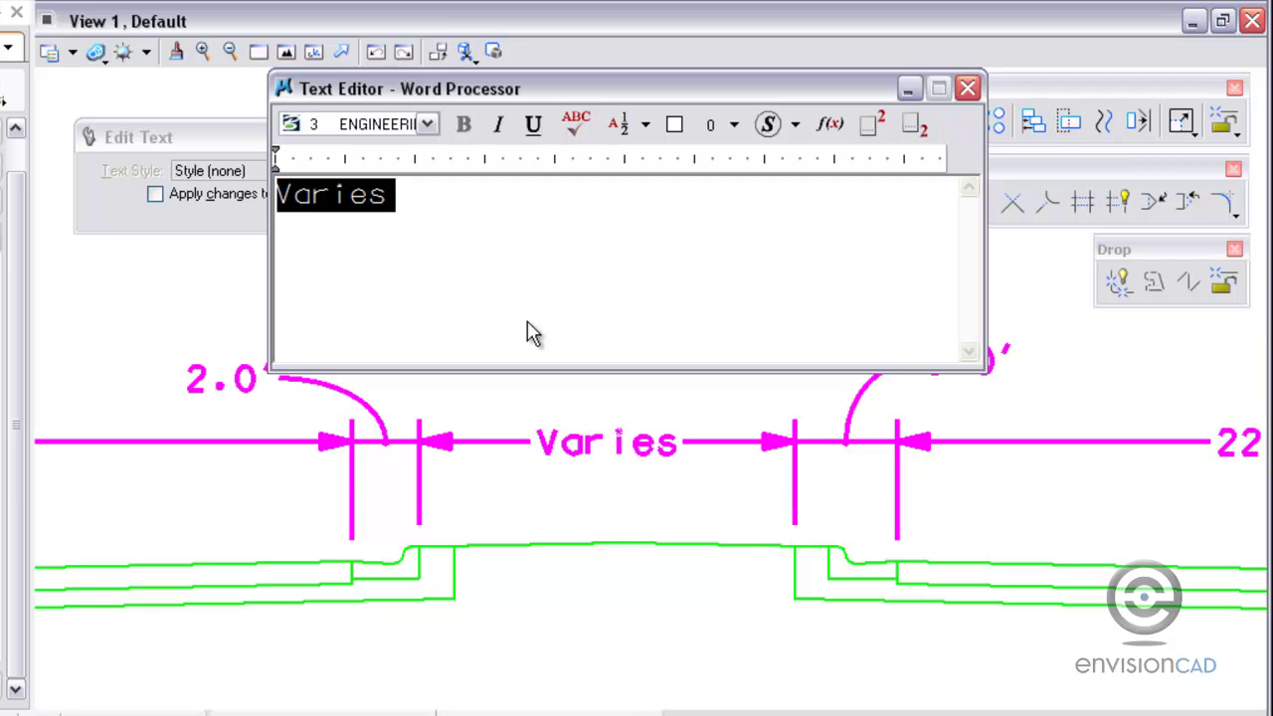
pyautogui.write('*')
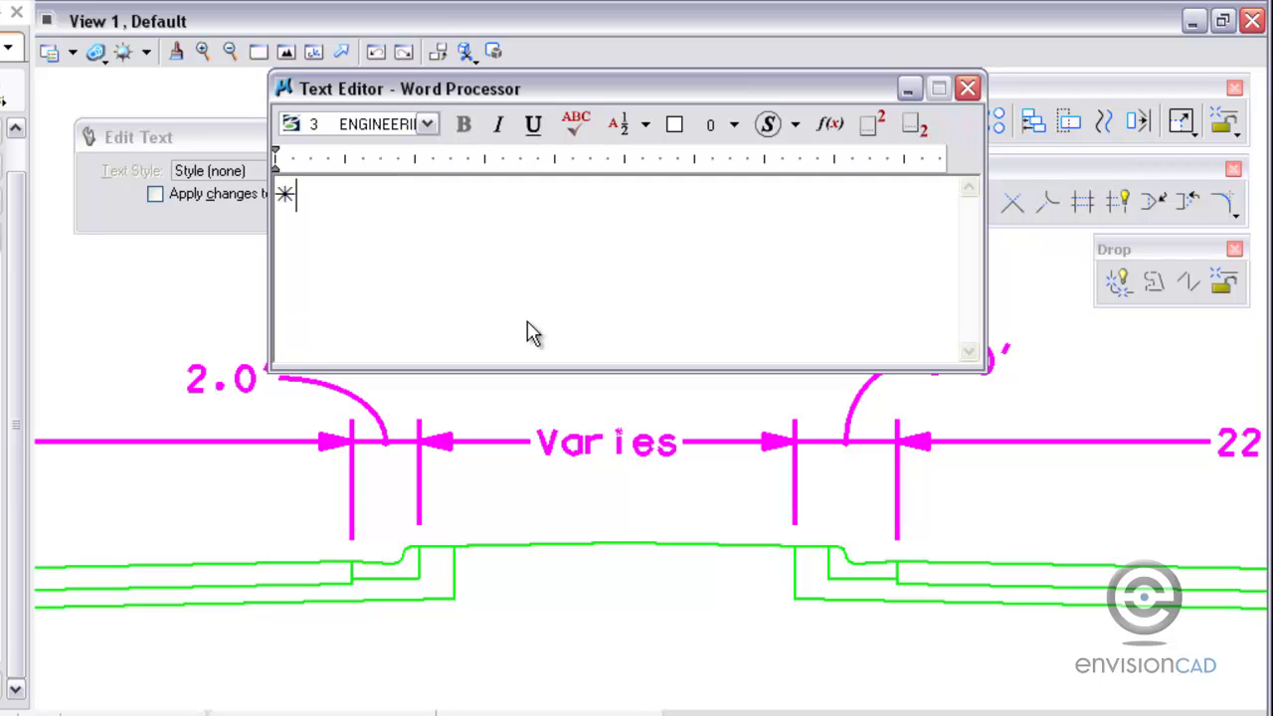
pyautogui.click(564, 401)
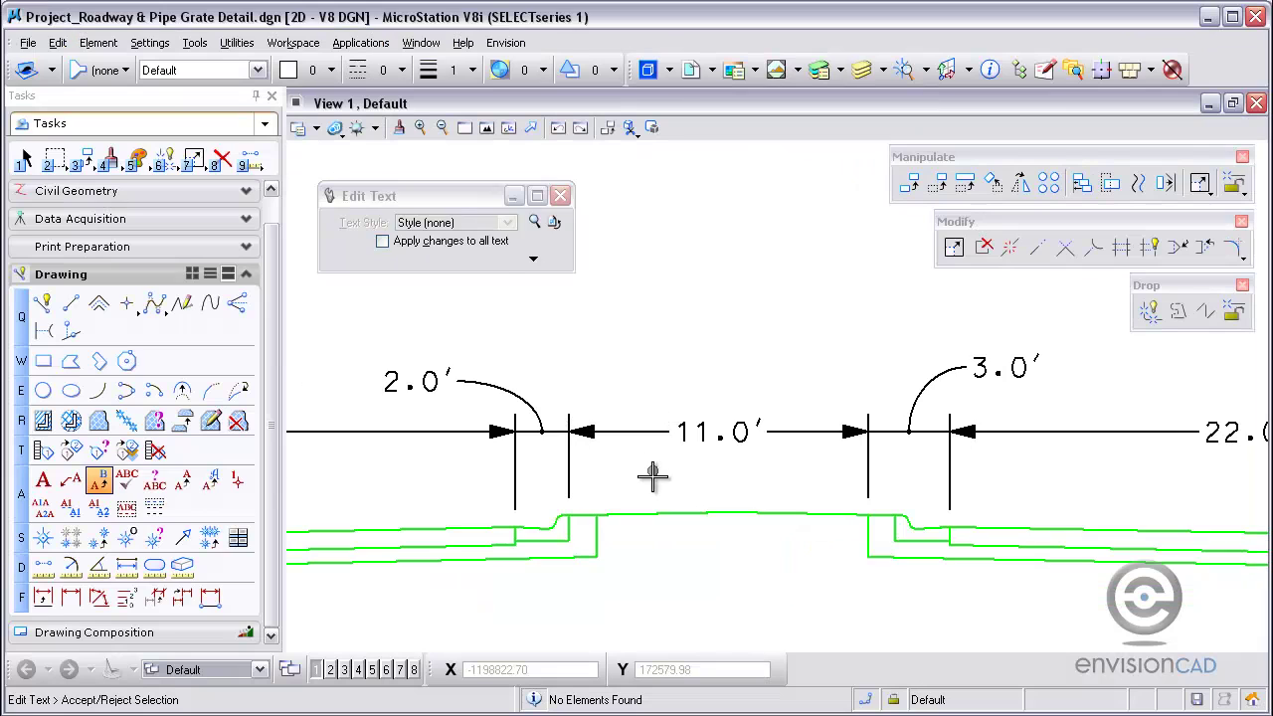
pyautogui.moveTo(496, 484)
pyautogui.mouseDown(button='middle')
pyautogui.moveTo(495, 498)
pyautogui.moveTo(491, 418)
pyautogui.mouseUp(button='middle')
# Step: Delete the old dimension string and place a new 1.0', 10.0', 1.0' chain across both curbs using Select Multiple Elements
pyautogui.click(225, 162)
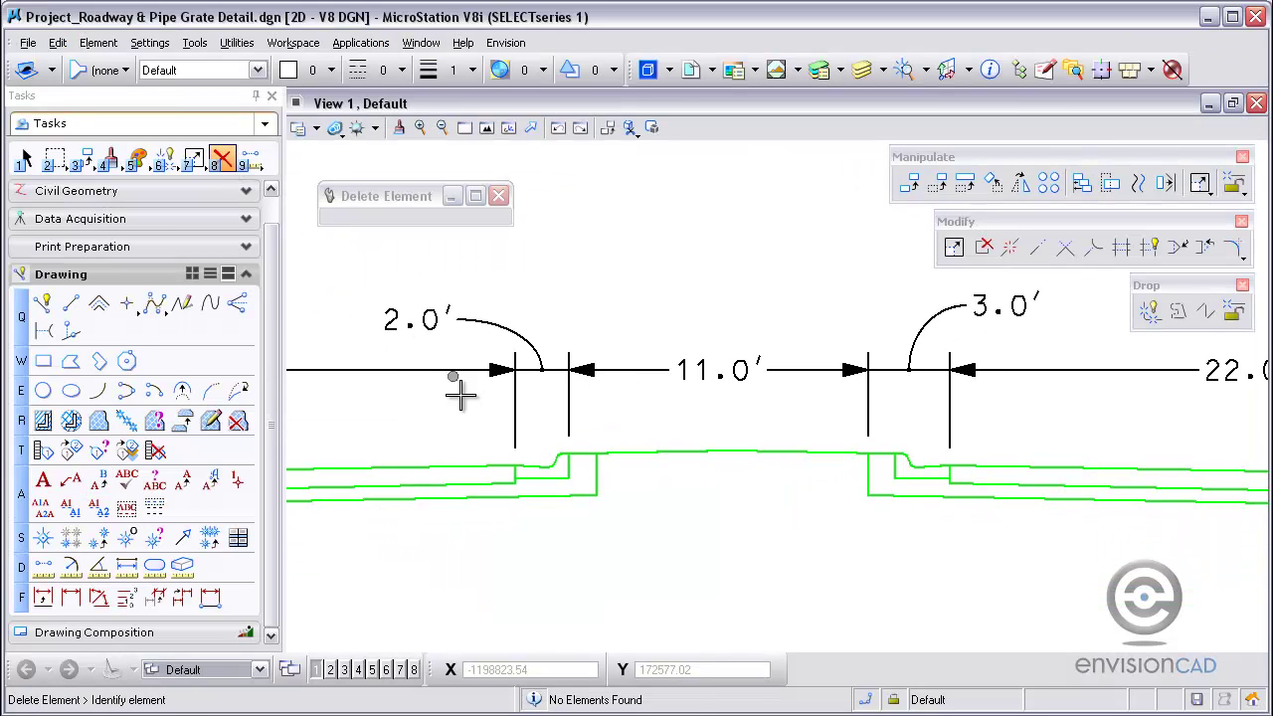
pyautogui.click(459, 369)
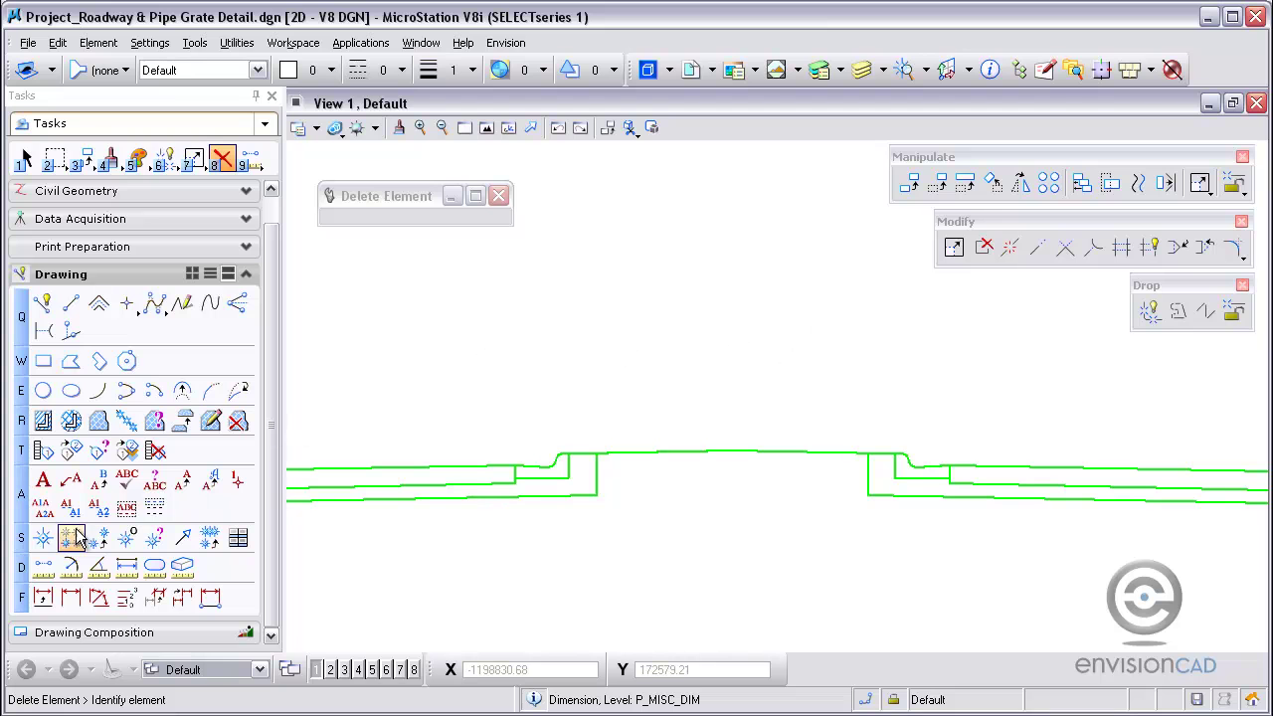
pyautogui.click(72, 598)
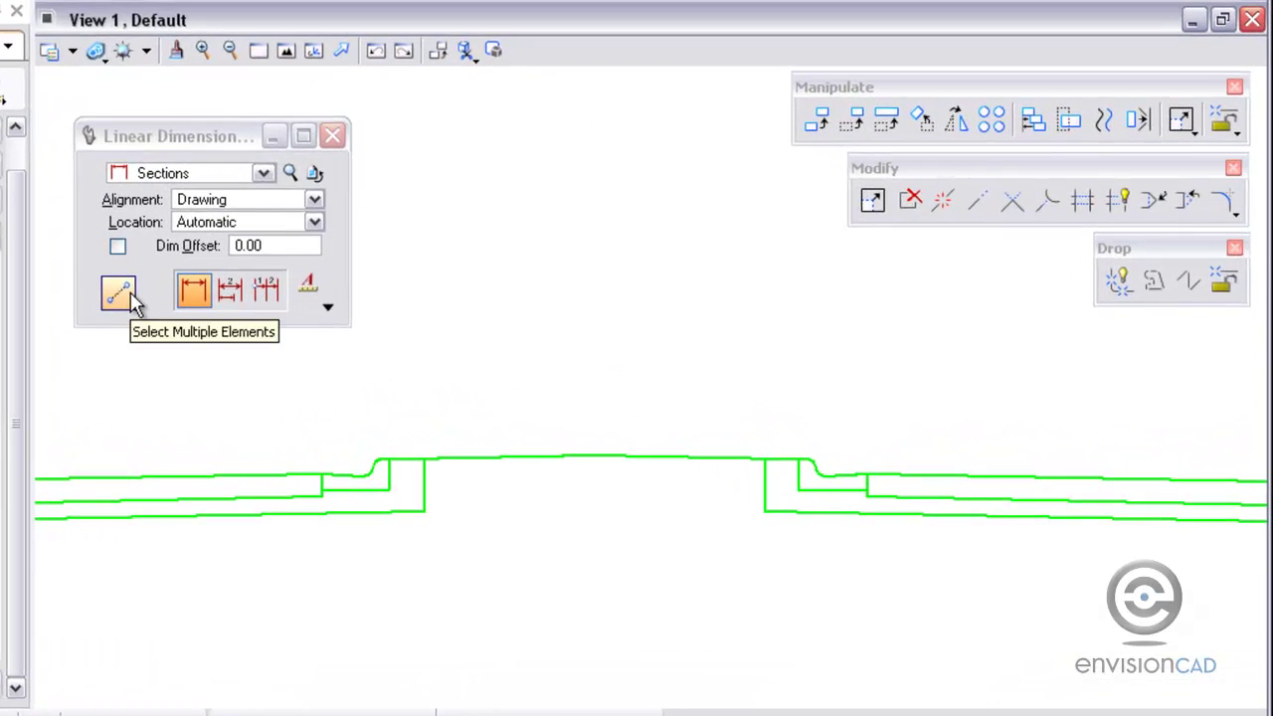
pyautogui.click(118, 292)
pyautogui.click(379, 471)
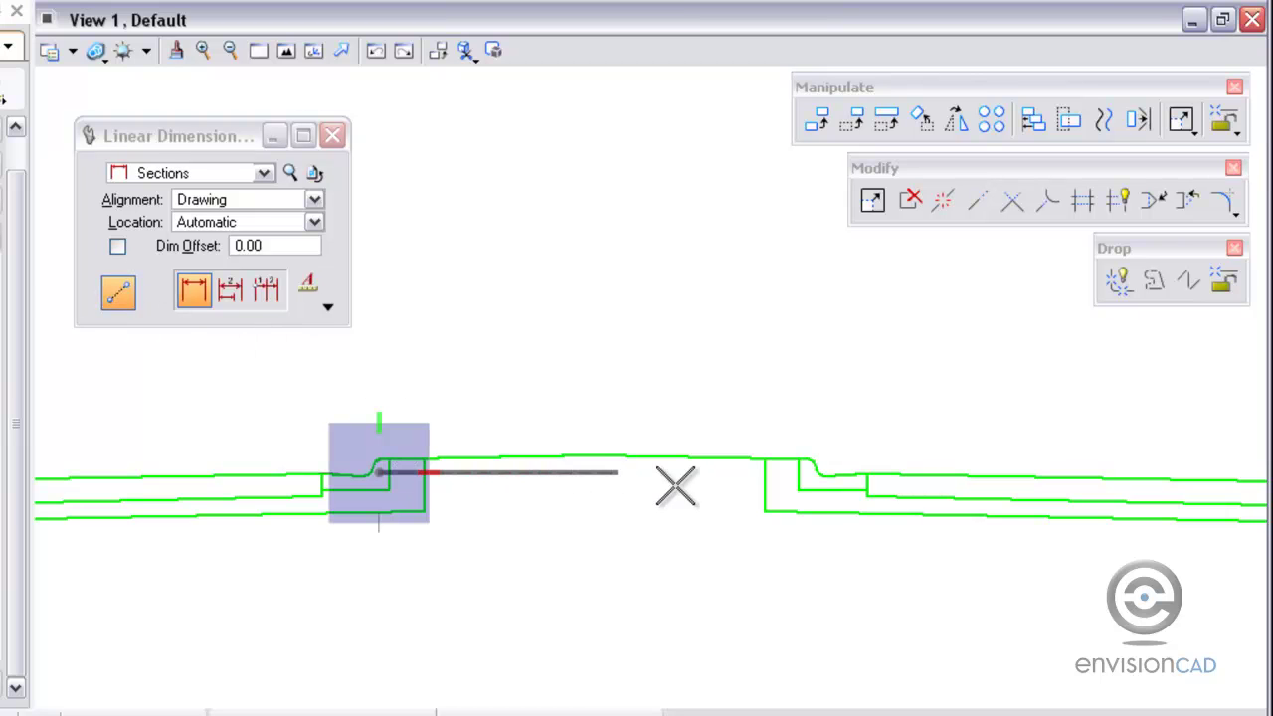
pyautogui.click(798, 487)
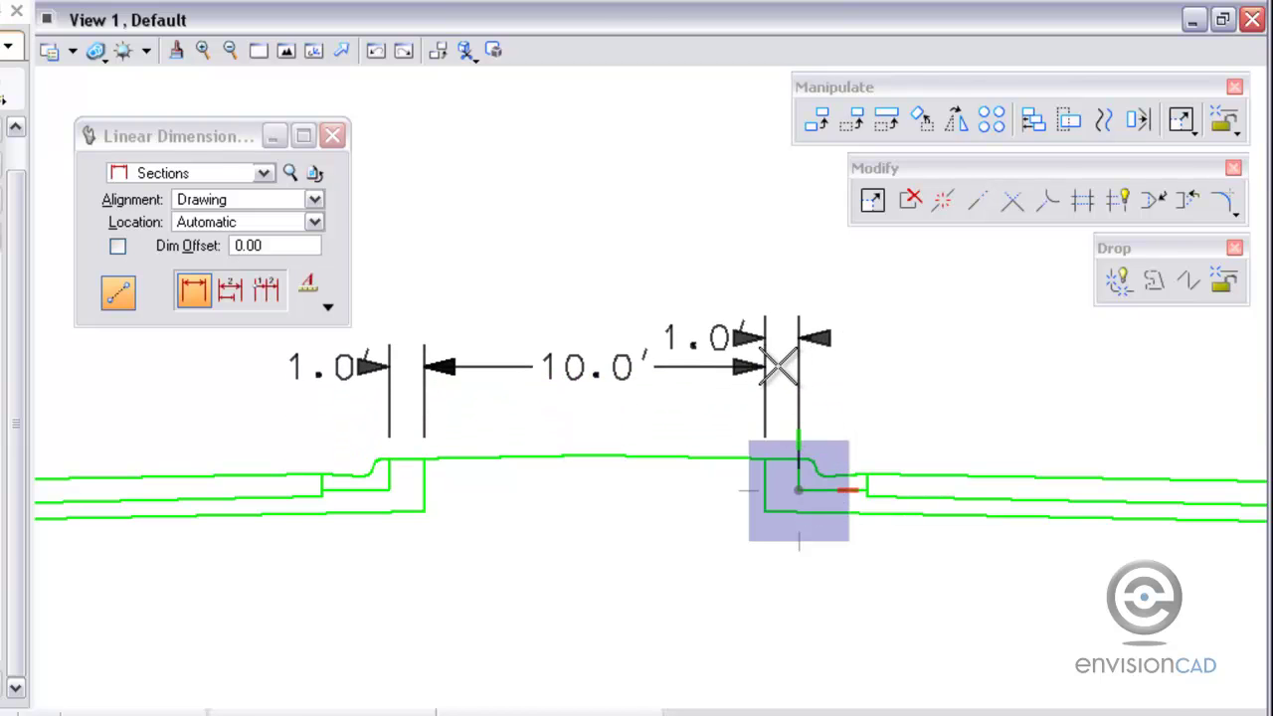
pyautogui.click(781, 368)
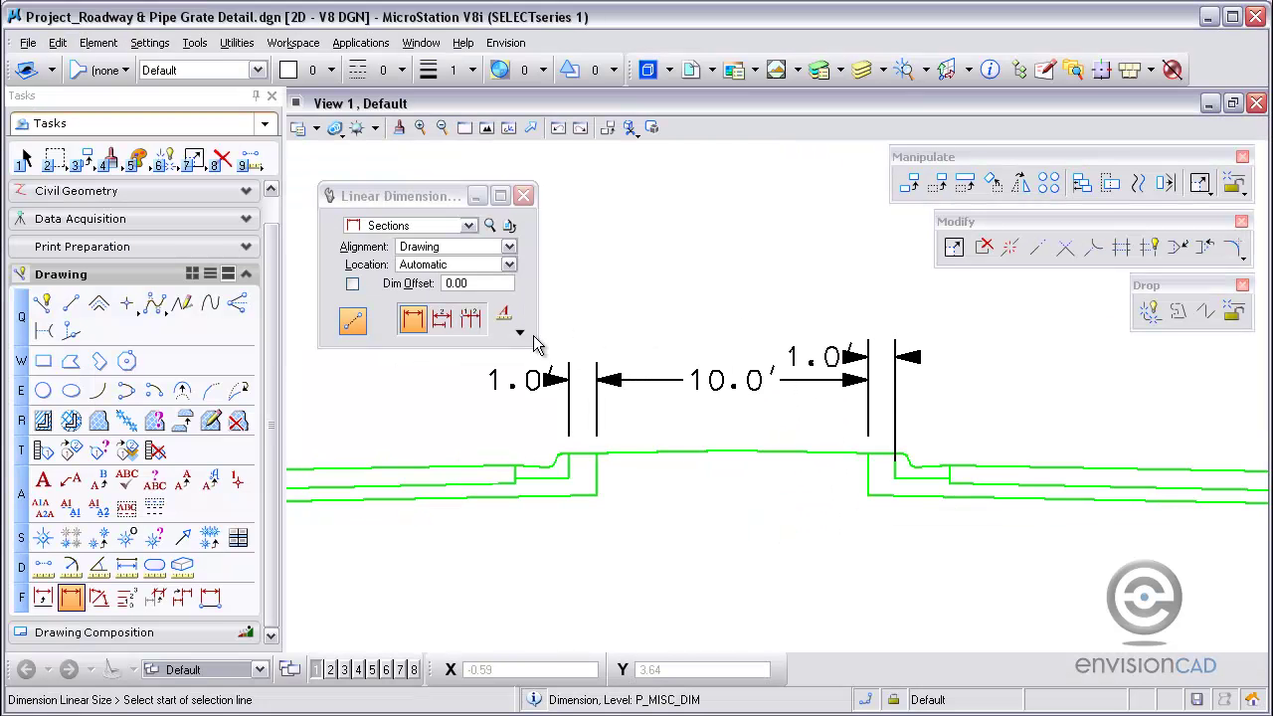